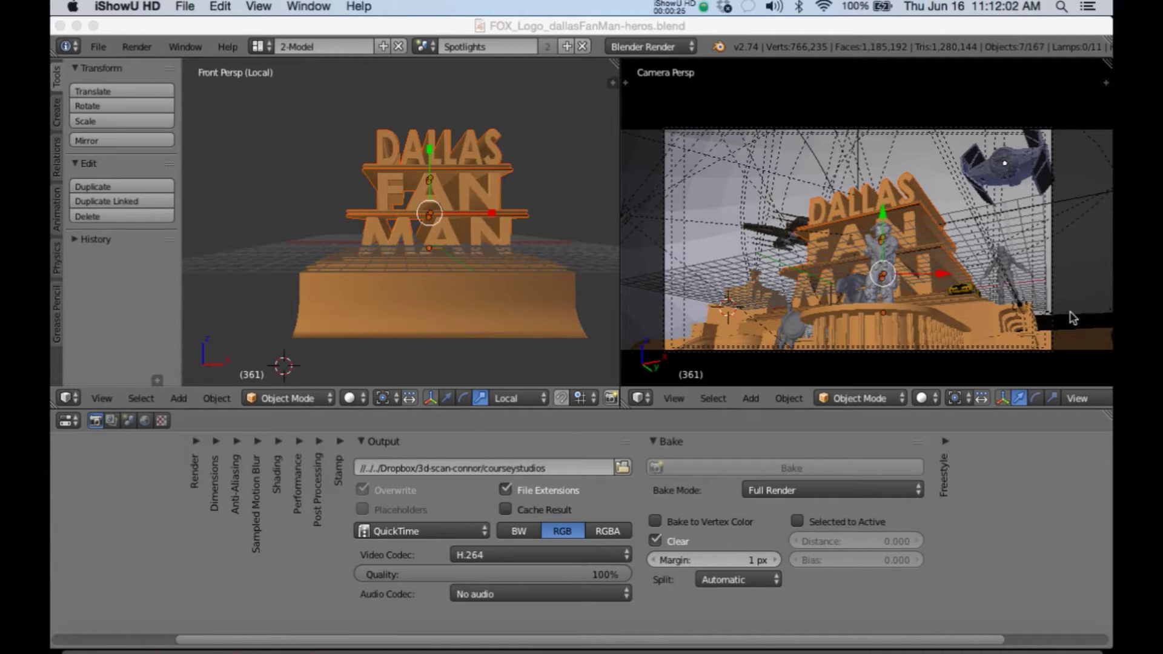
- Pause and close the rendered movie preview, leaving the camera view shading unchanged
left_click(927, 399)
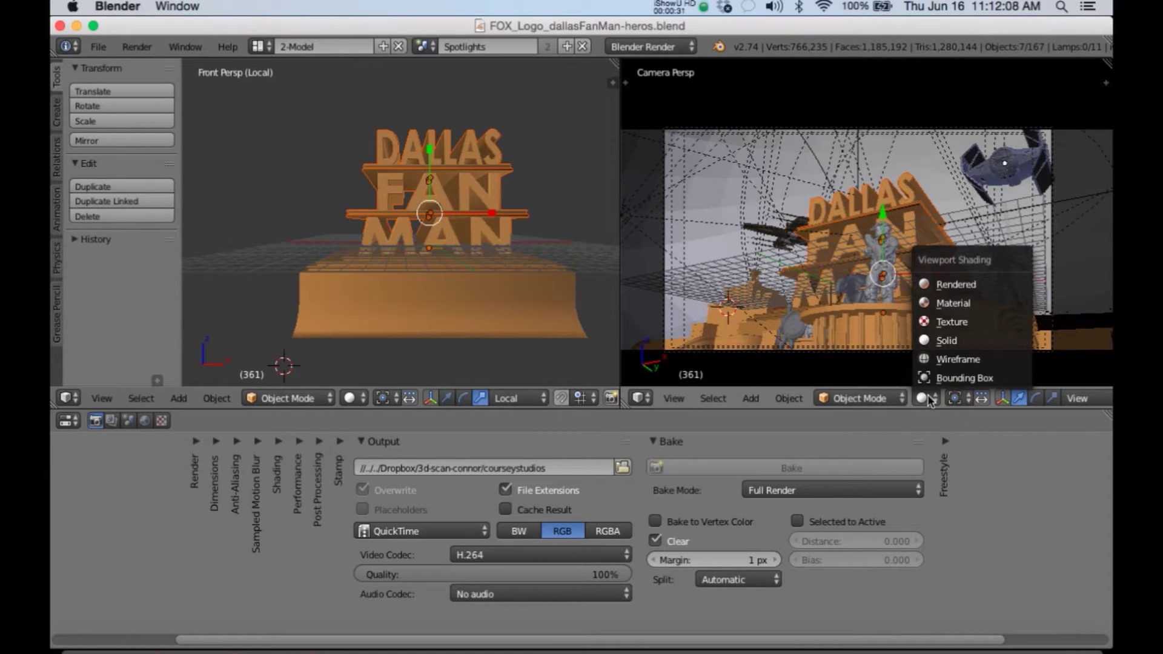
left_click(928, 400)
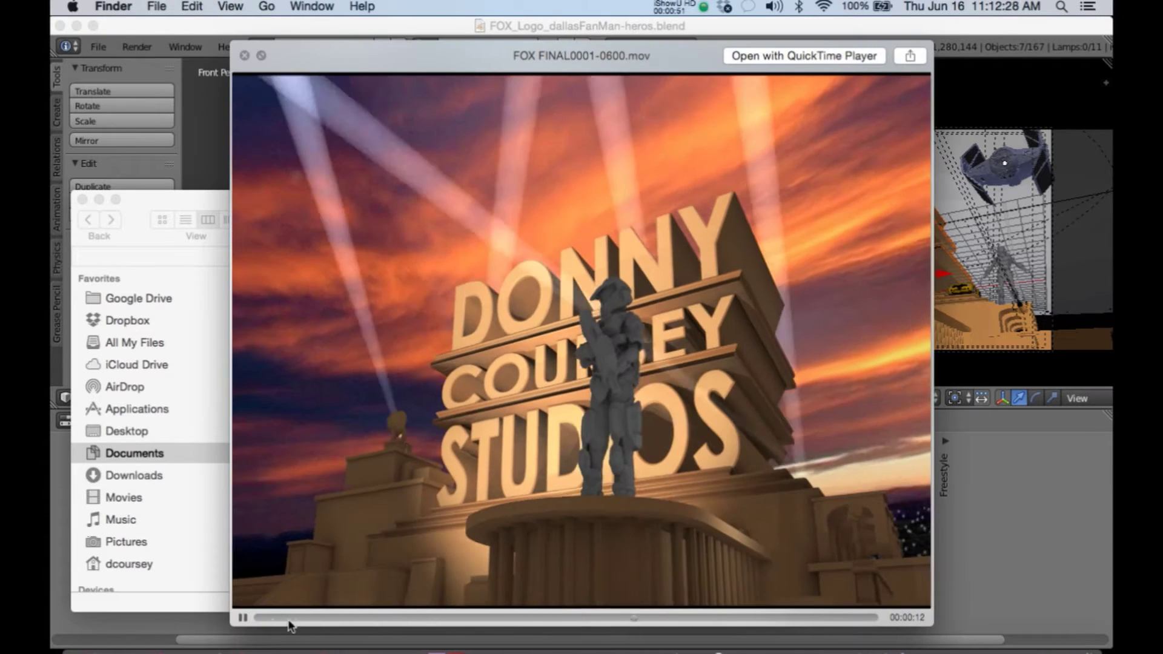
left_click(242, 617)
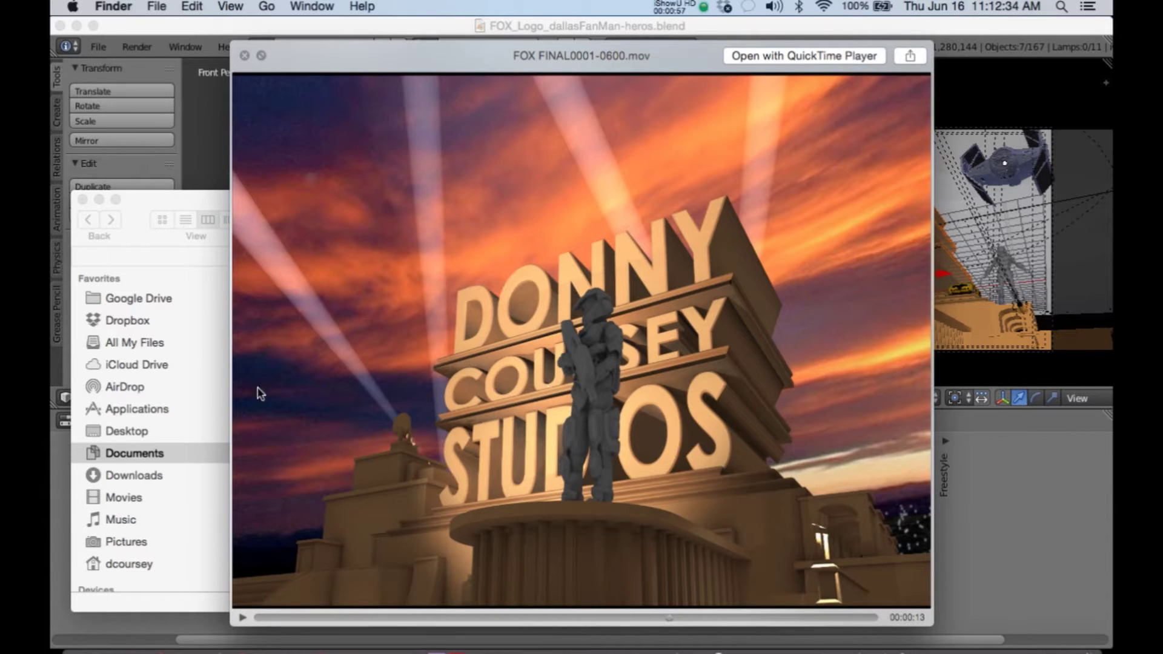
key("space")
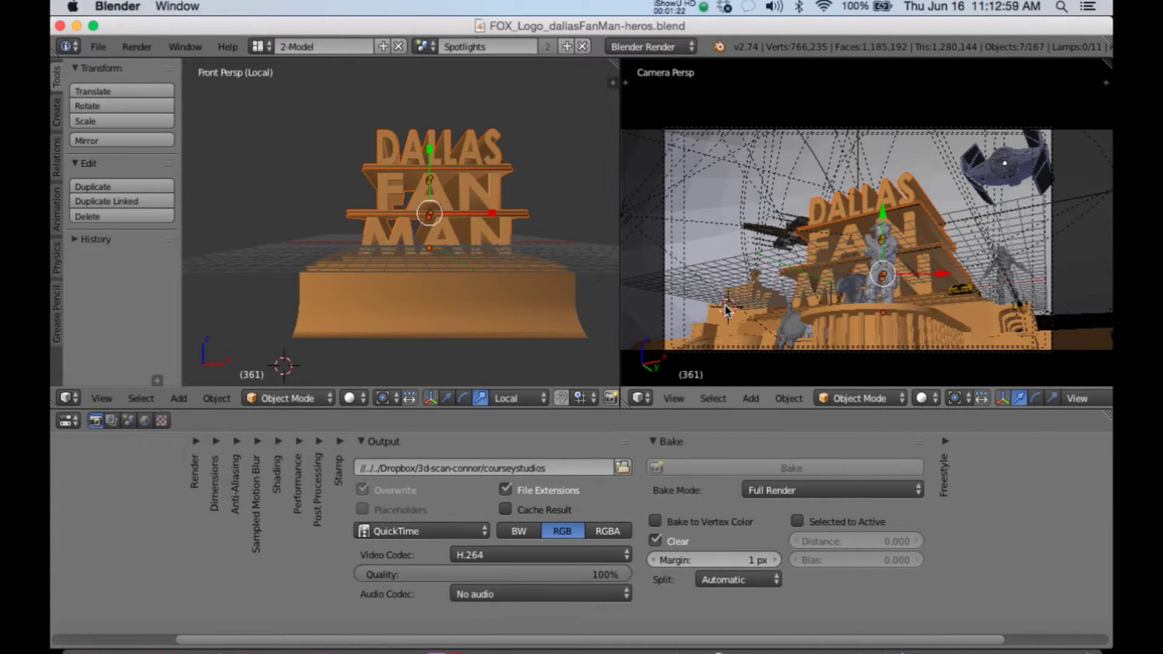
- Start a Stanford (.ply) import and pick the deathstroke scan from 3d-scan-connor
left_click(100, 47)
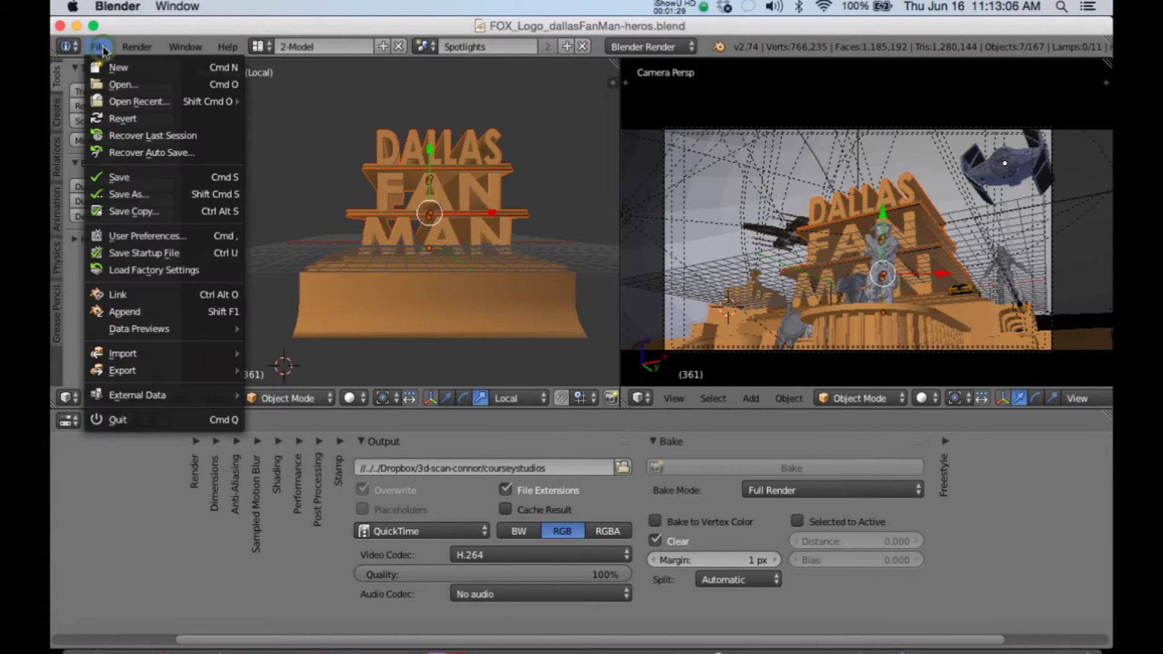
mouse_move(213, 375)
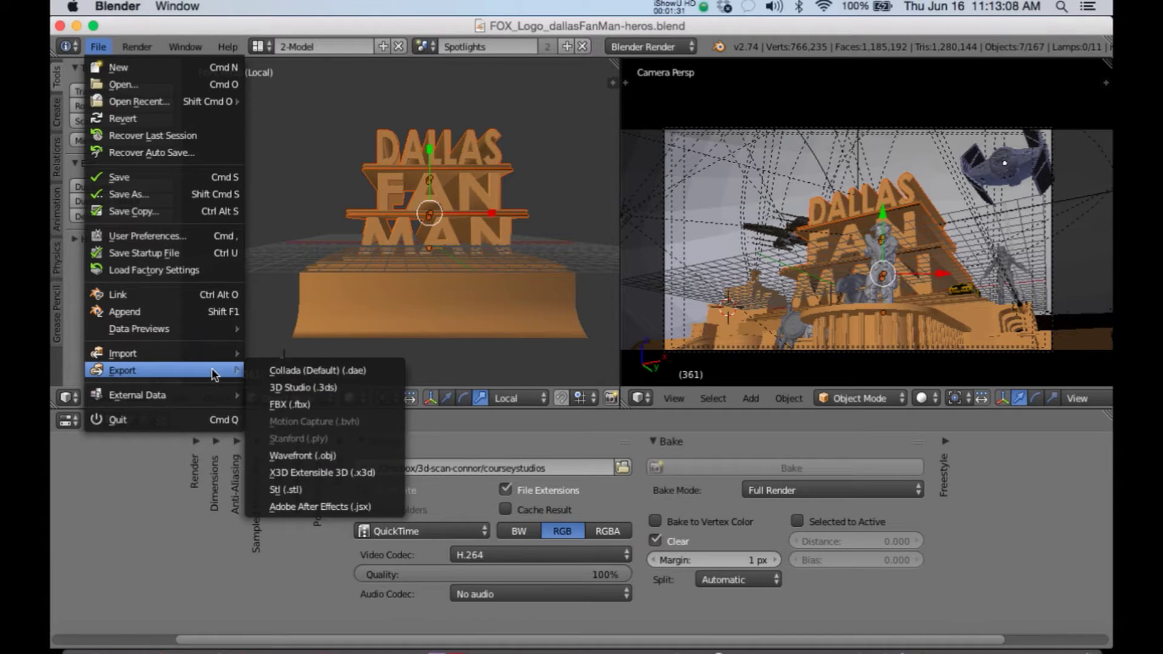
mouse_move(212, 350)
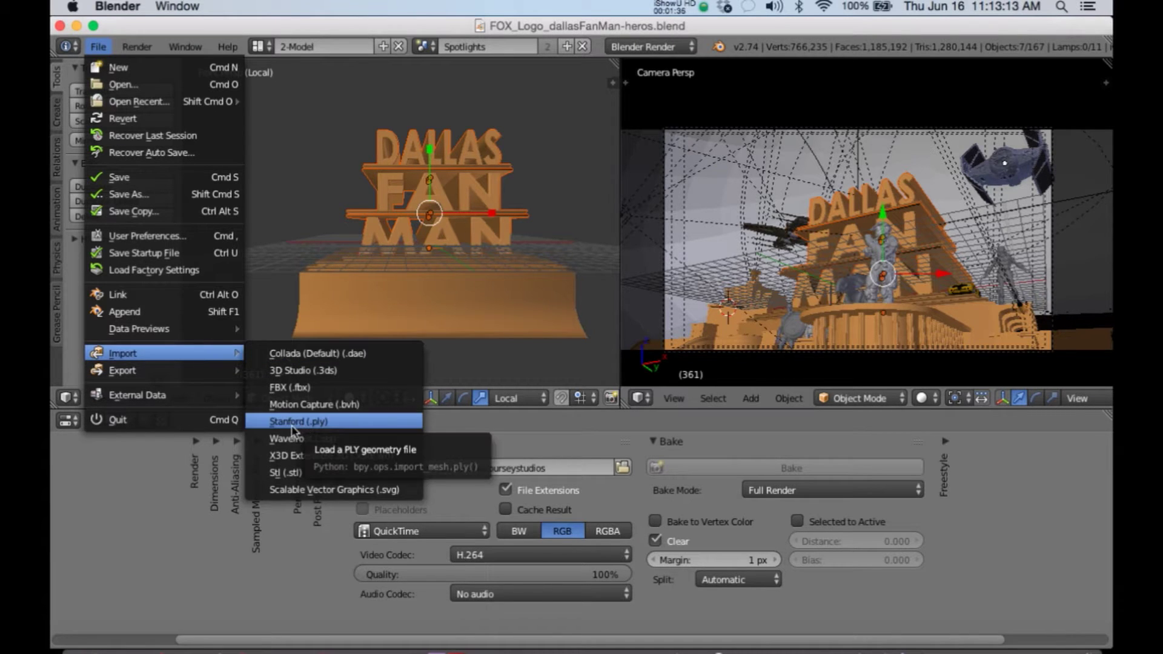
left_click(316, 422)
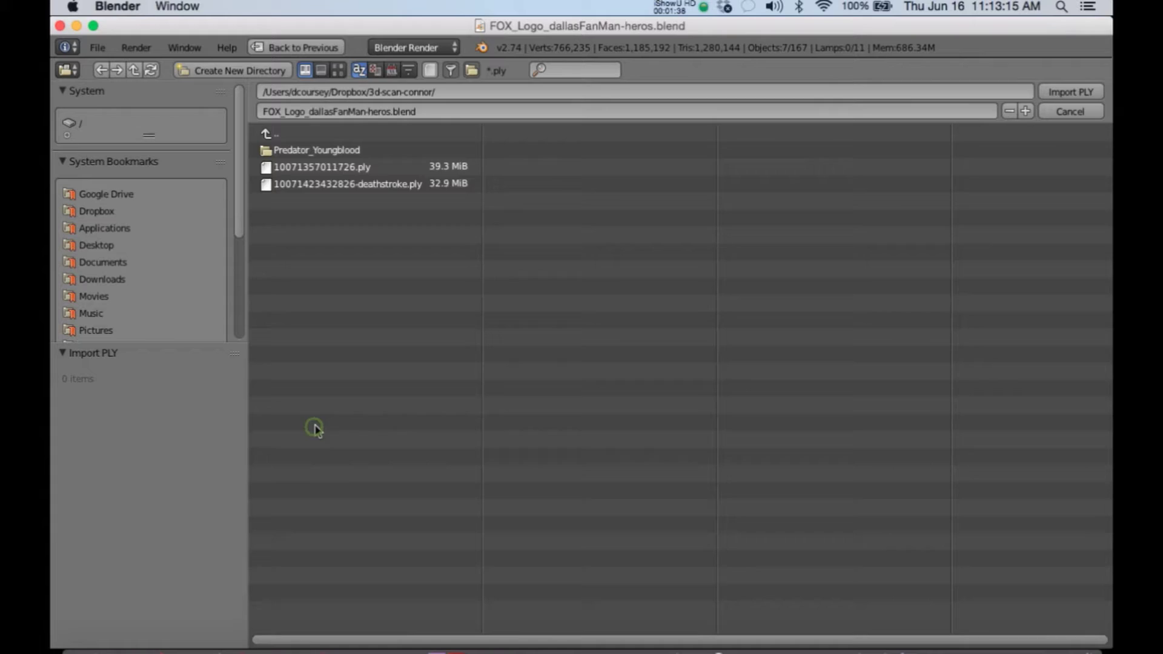
left_click(335, 185)
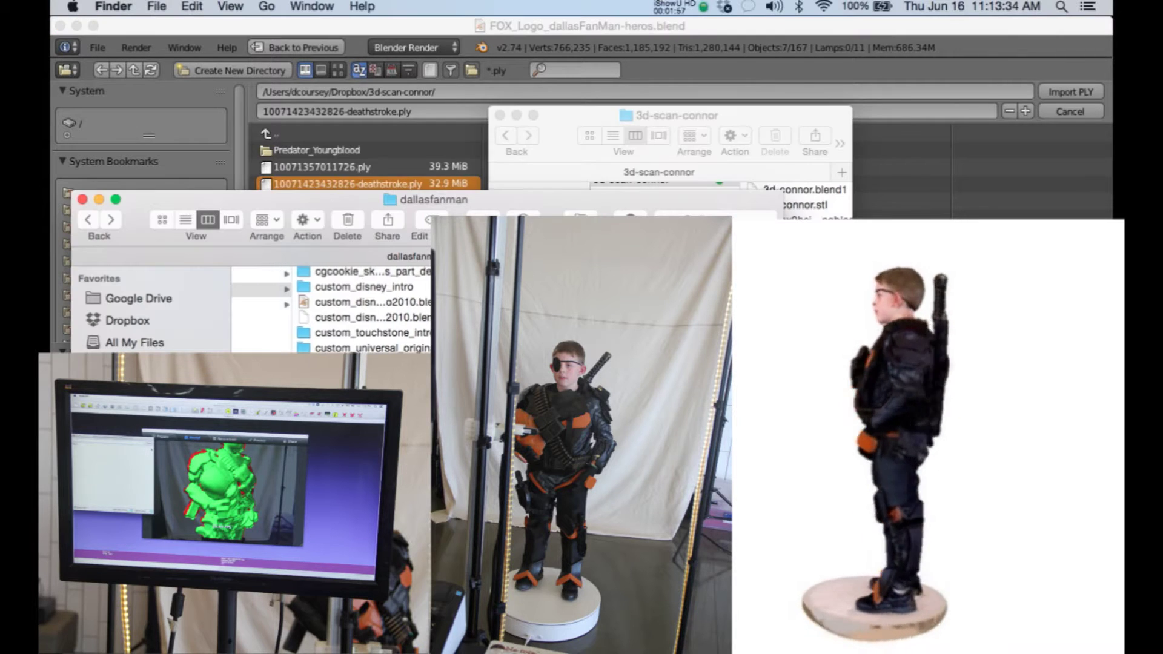
- Close the photo preview and Finder window, then import the chosen deathstroke PLY
scroll(318, 309, "up", 5)
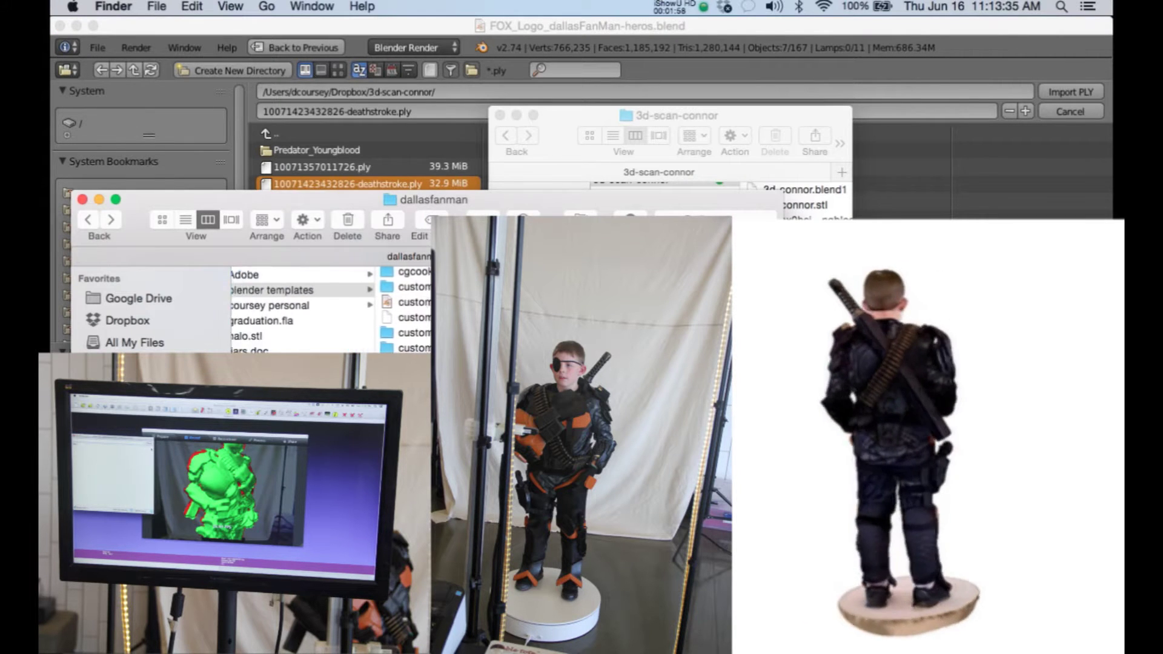
scroll(318, 309, "down", 5)
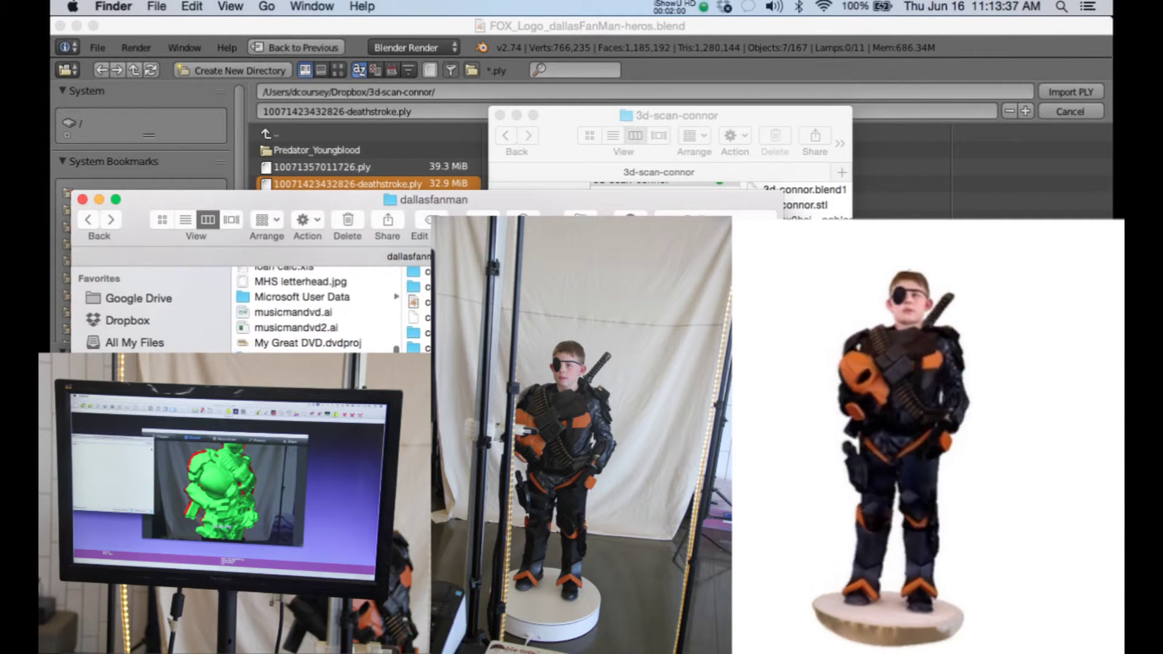
scroll(318, 309, "up", 3)
scroll(318, 309, "up", 2)
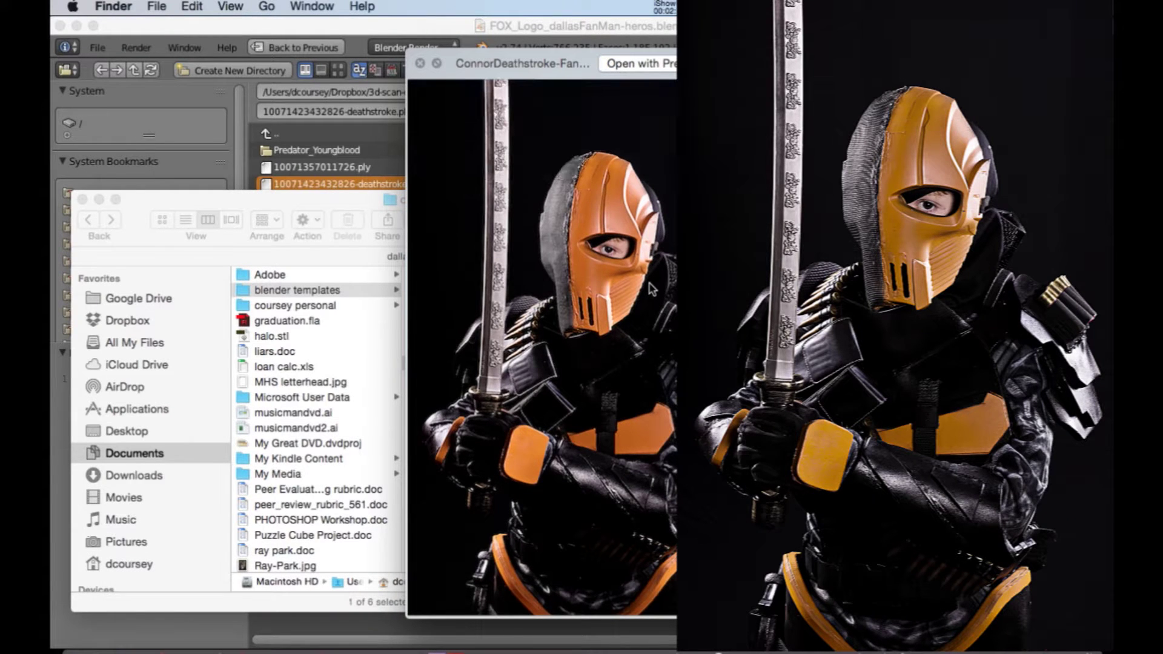
key("space")
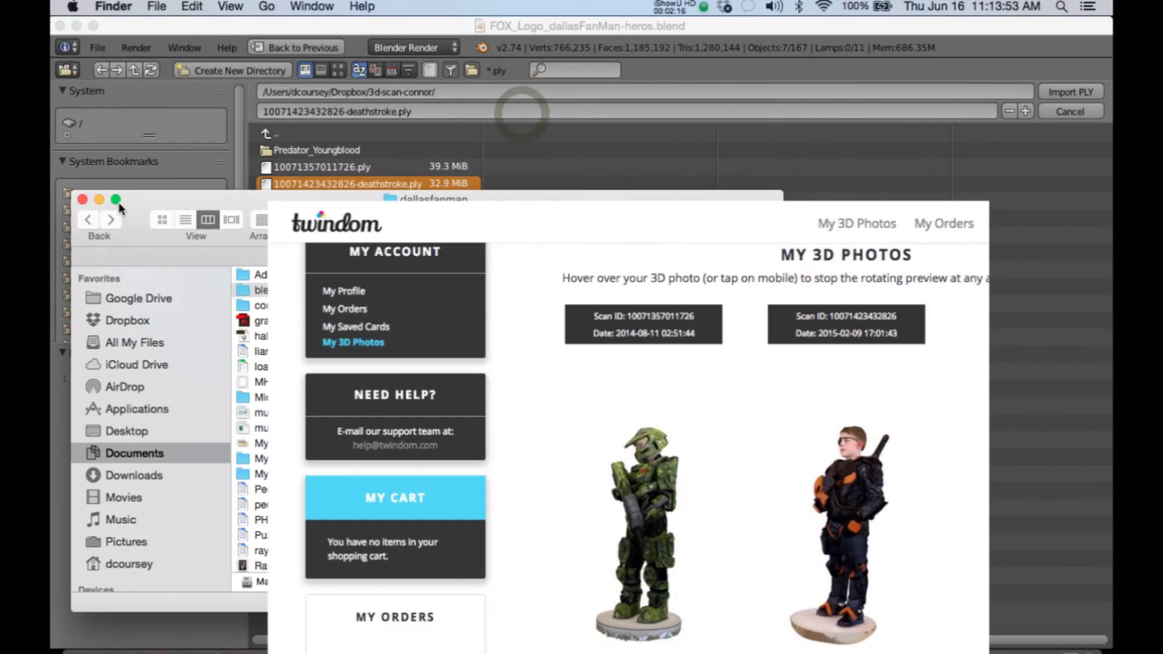
left_click(98, 201)
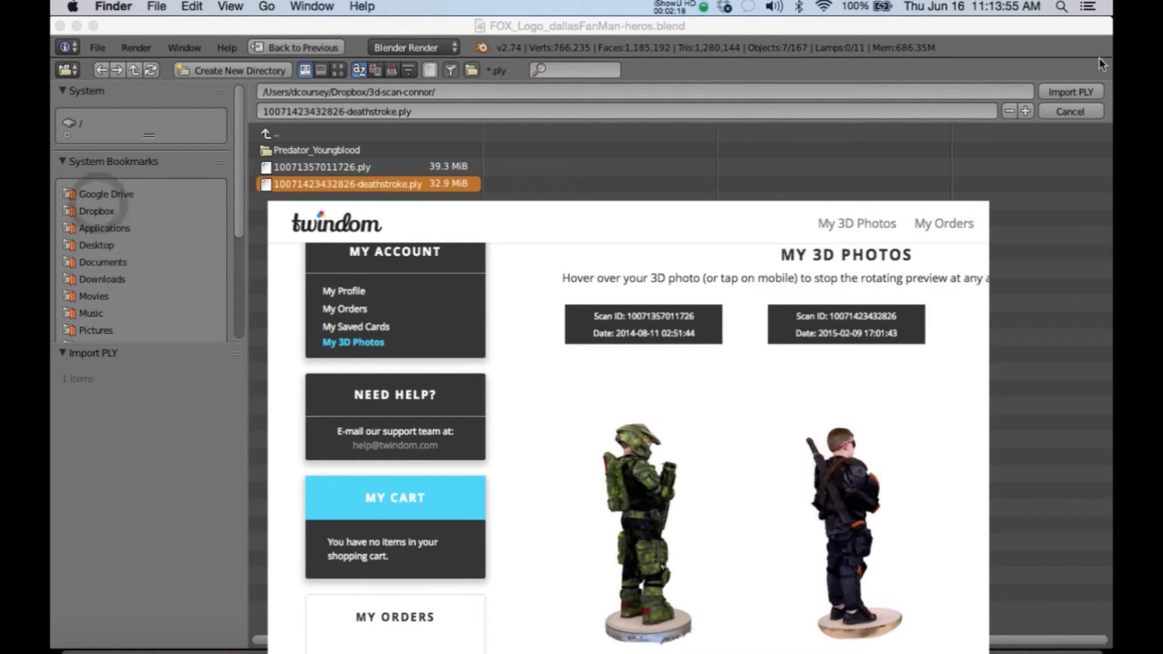
left_click(1082, 95)
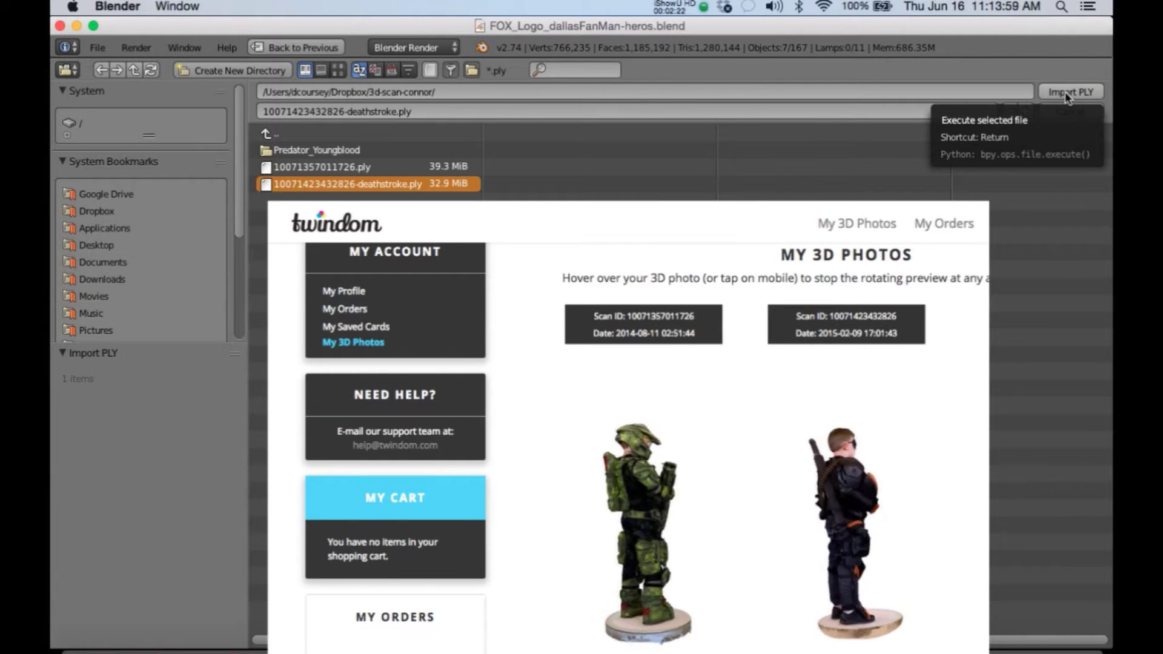
left_click(1065, 94)
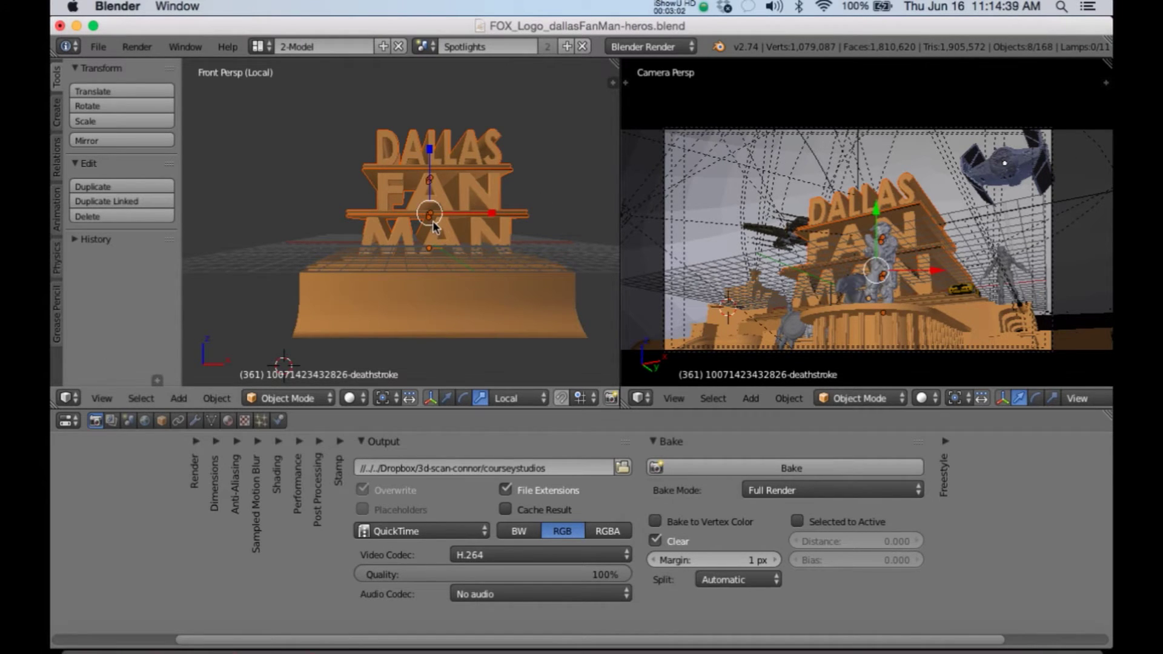
- Switch to the 1-Animation layout and set the deathstroke figure's Scale X, Y and Z to 3
left_click(260, 45)
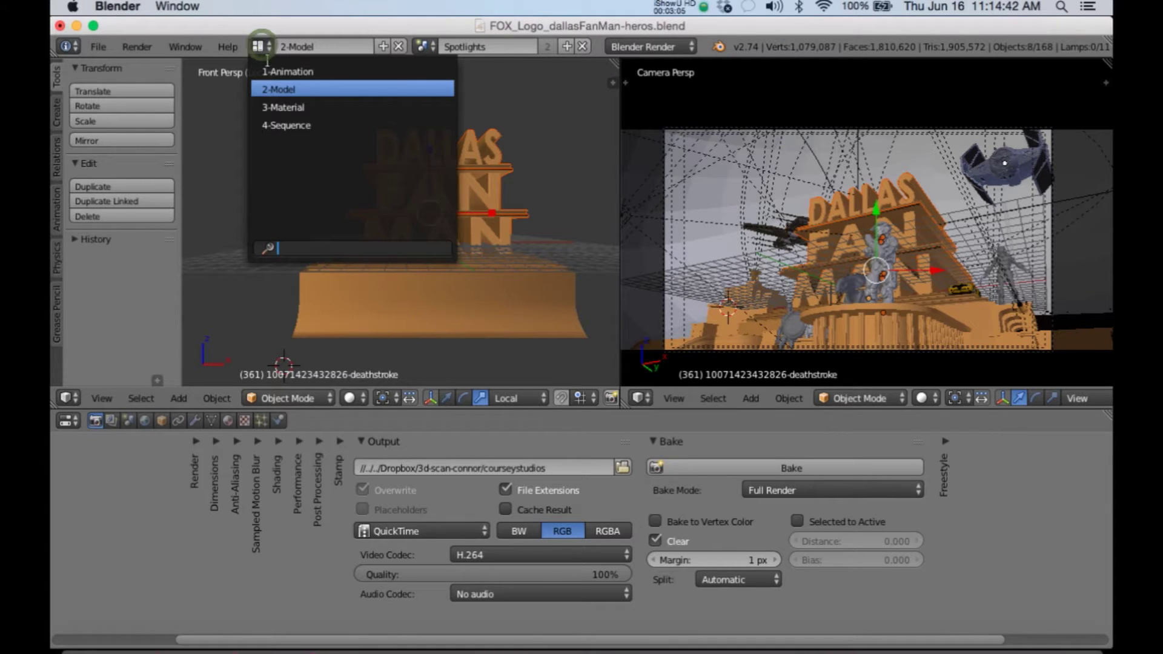
left_click(288, 71)
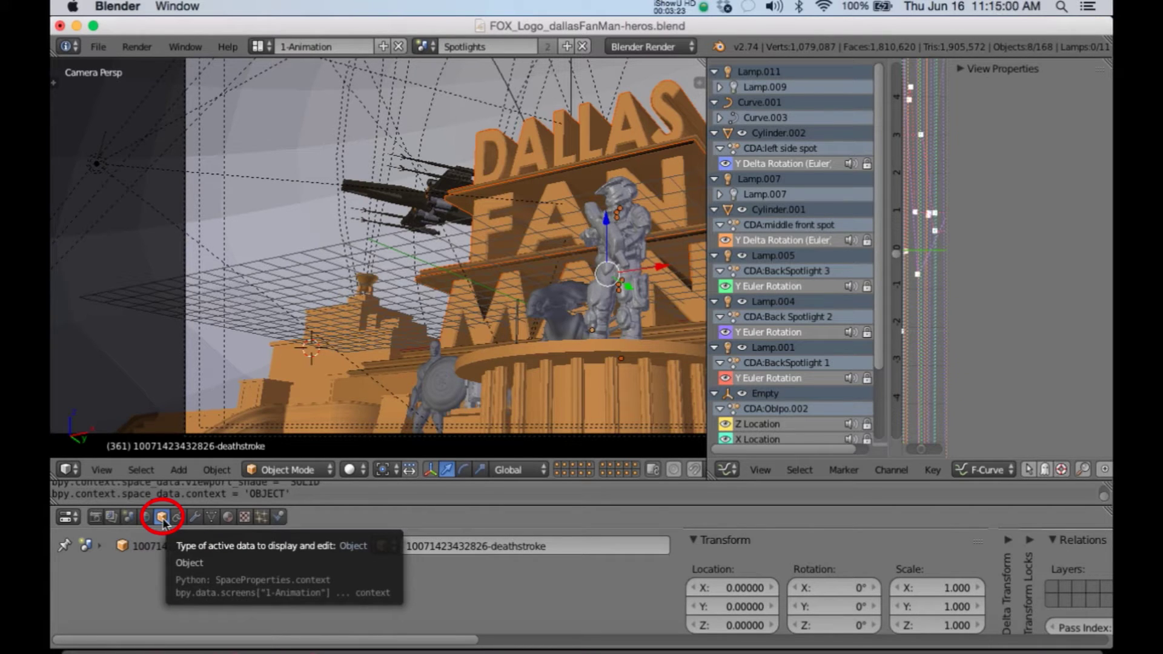
left_click(951, 593)
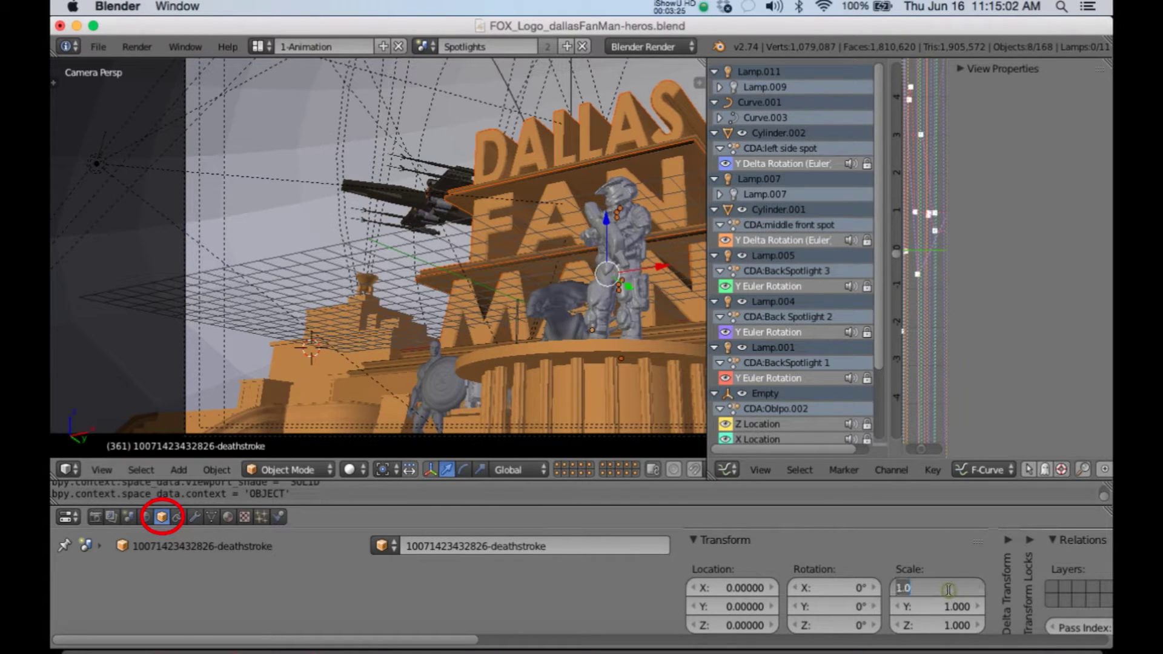
type("3")
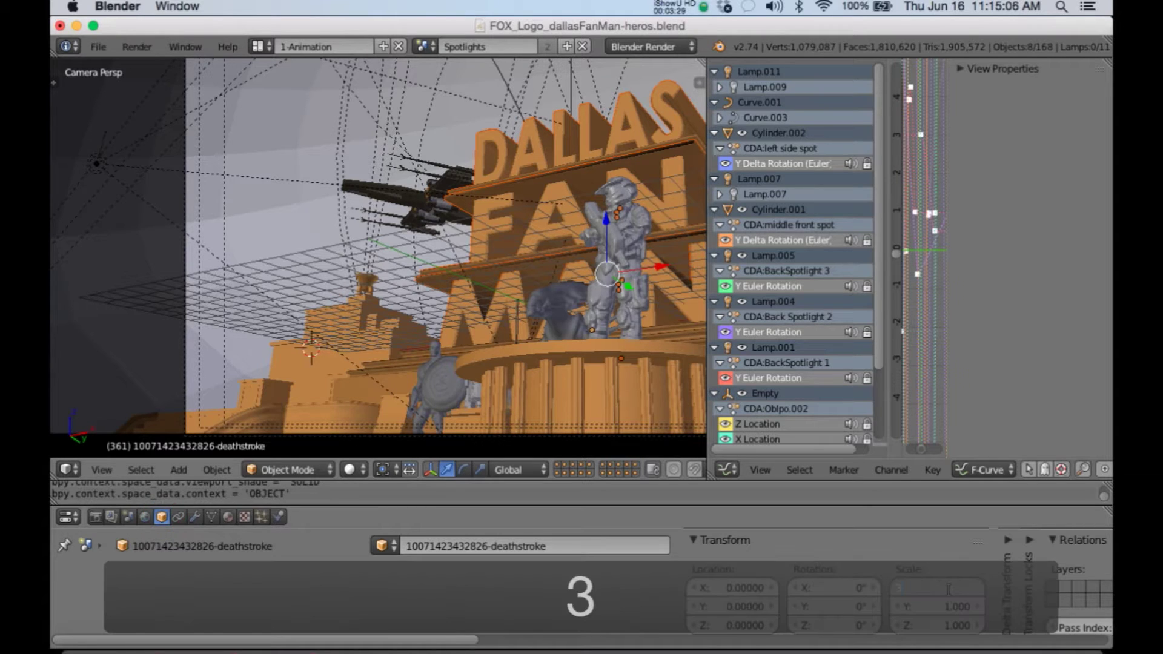
key("Return")
left_click(951, 605)
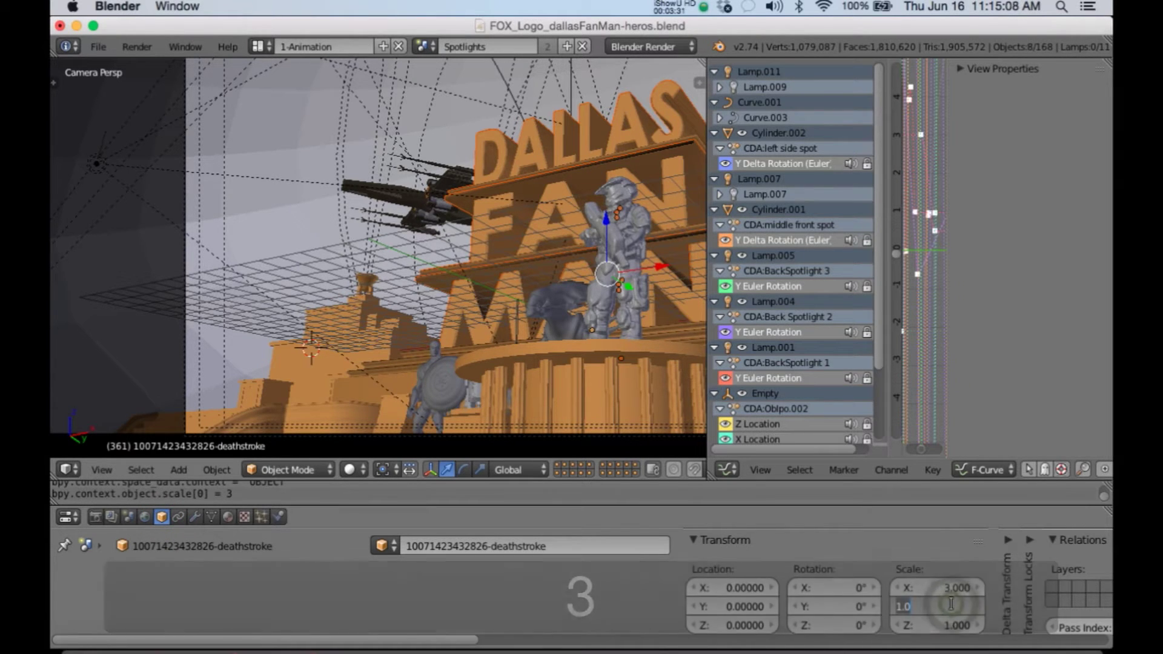
type("3")
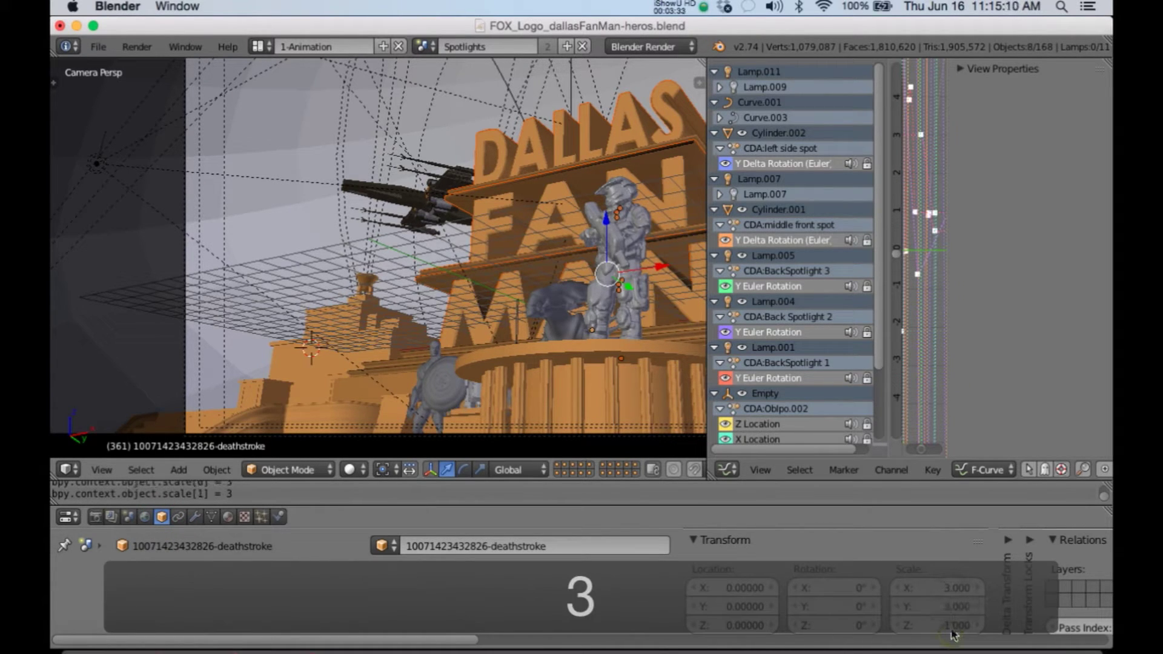
left_click(950, 625)
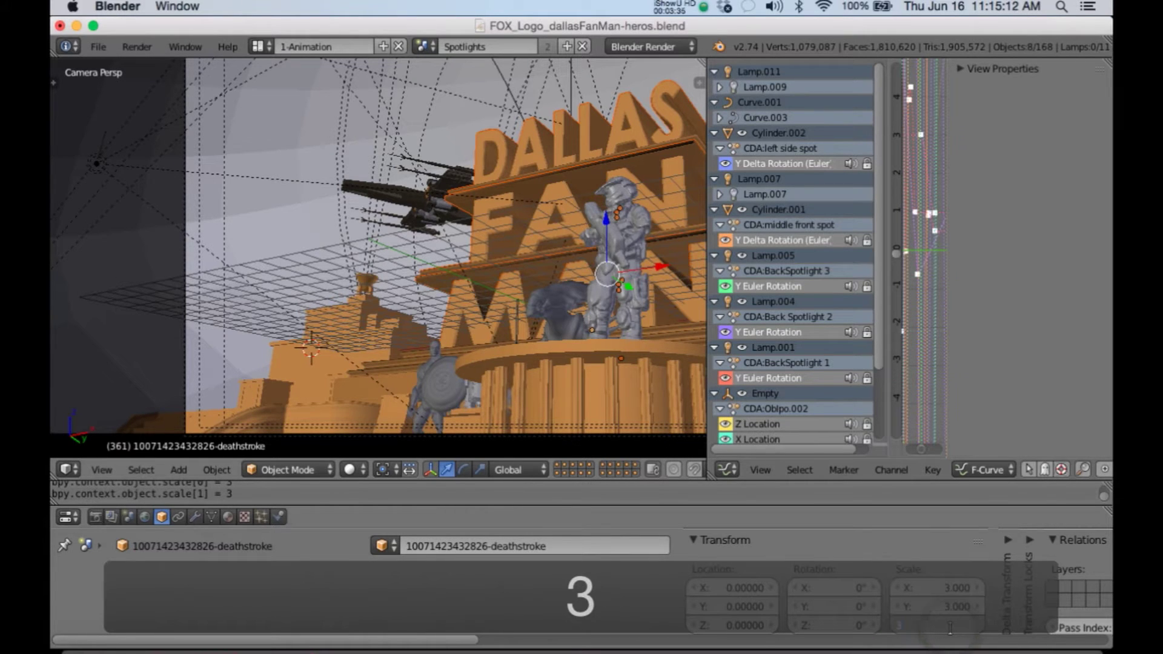
type("3")
key("Return")
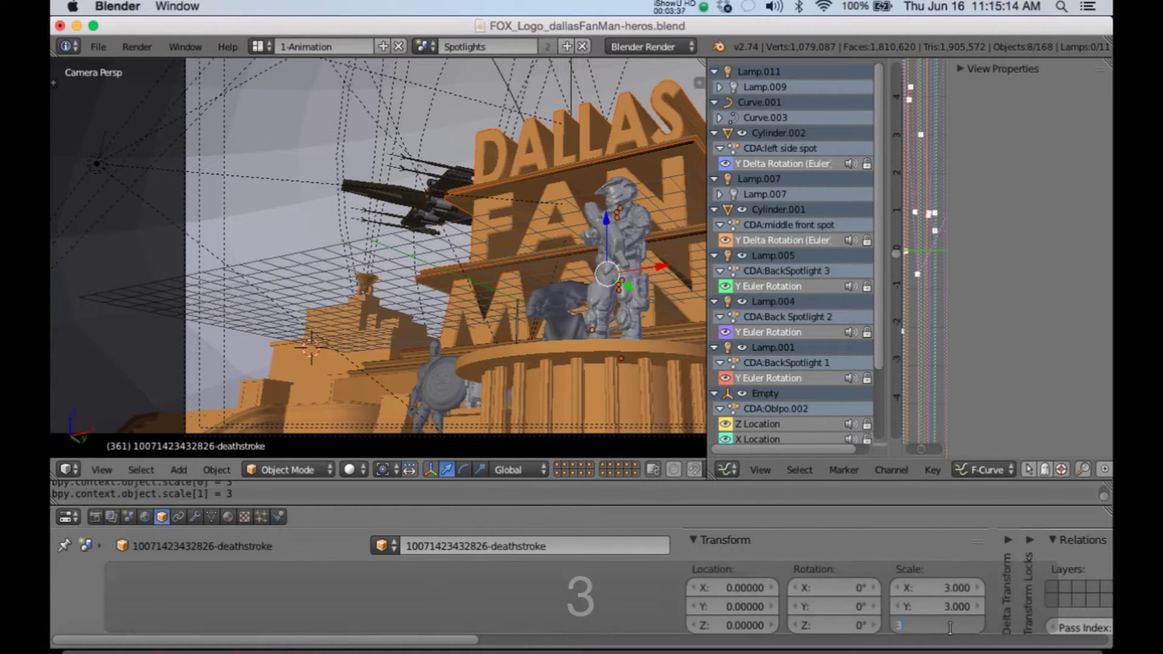
left_click(255, 47)
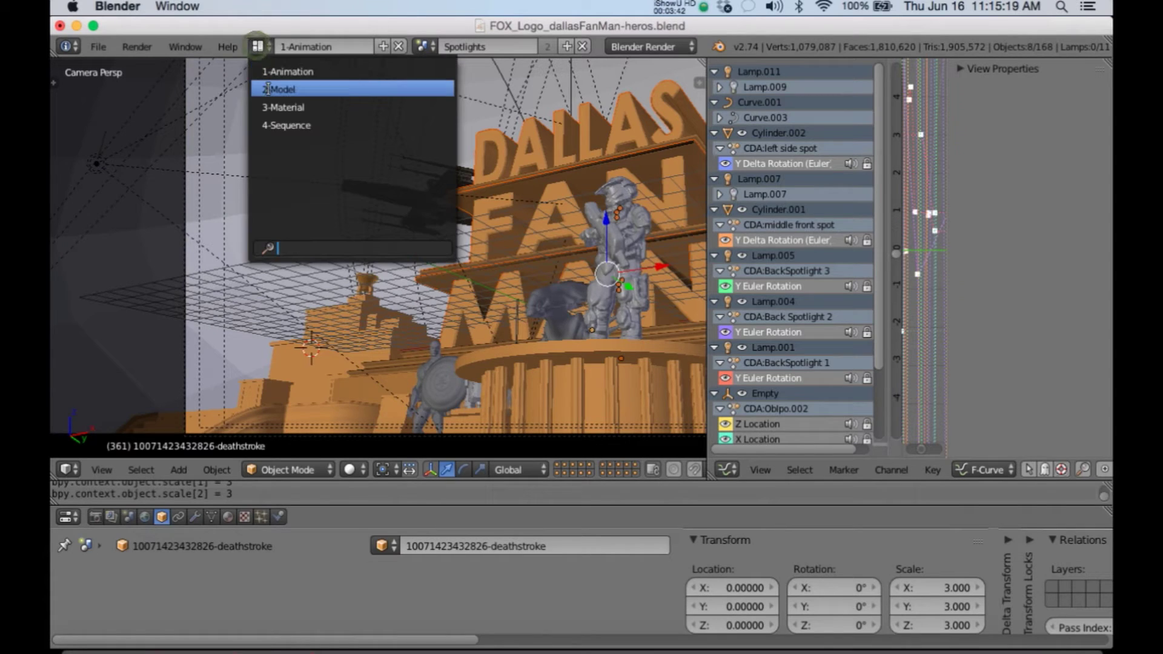
- Return to the 2-Model layout, view the scene from the front and select the deathstroke figure
left_click(269, 91)
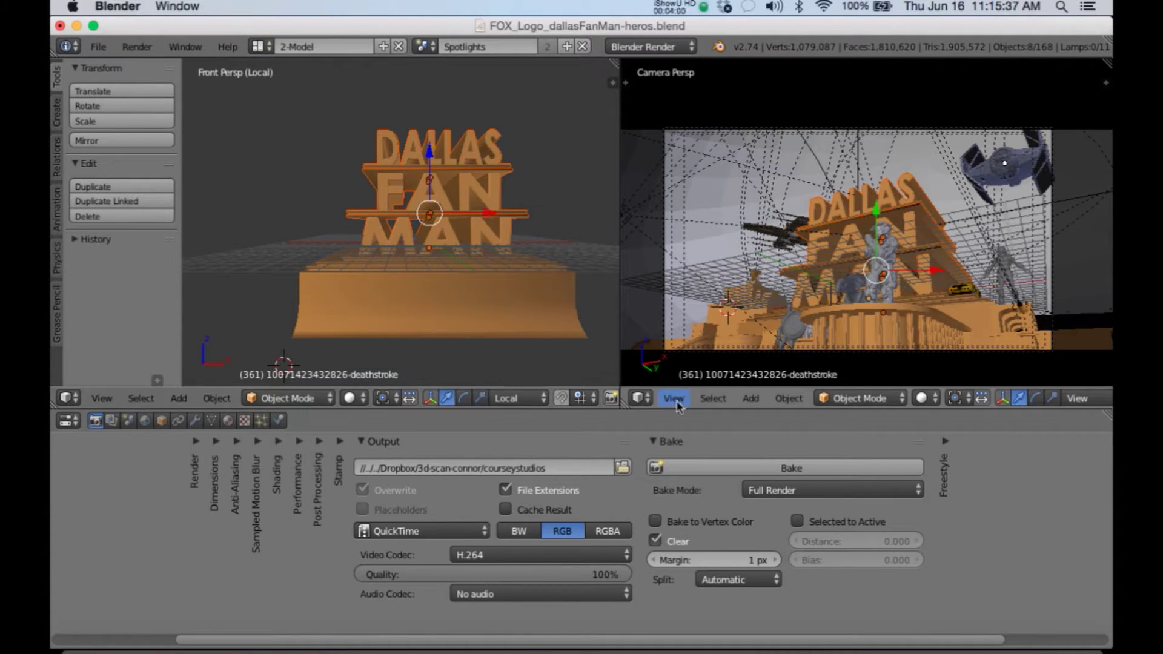
left_click(674, 398)
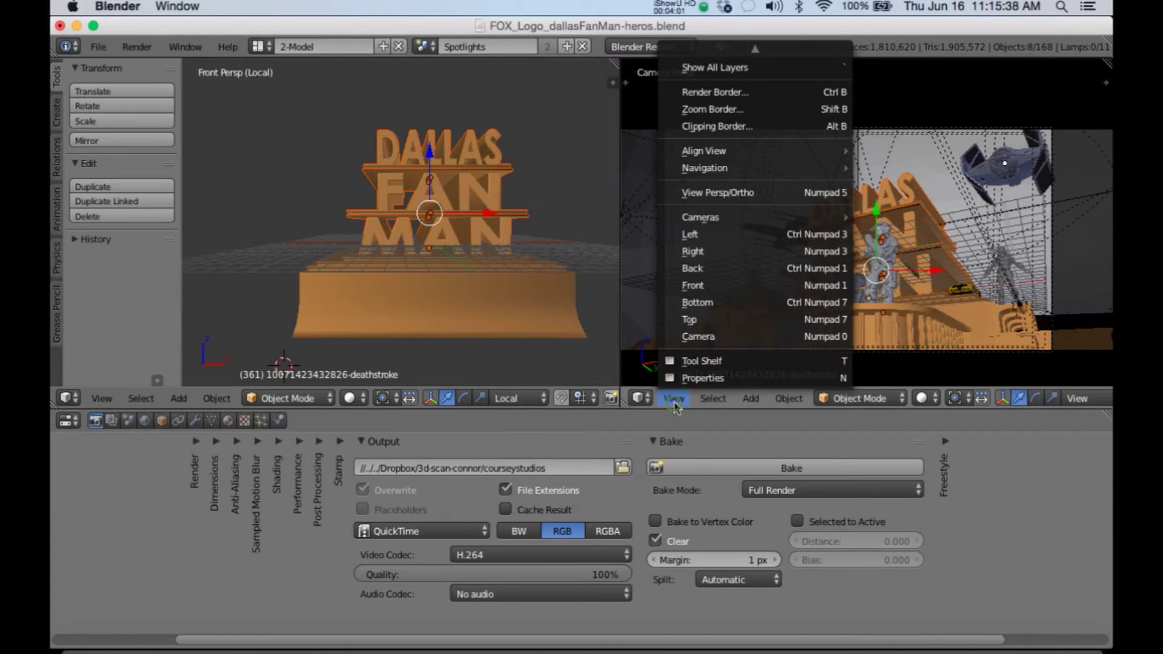
left_click(704, 288)
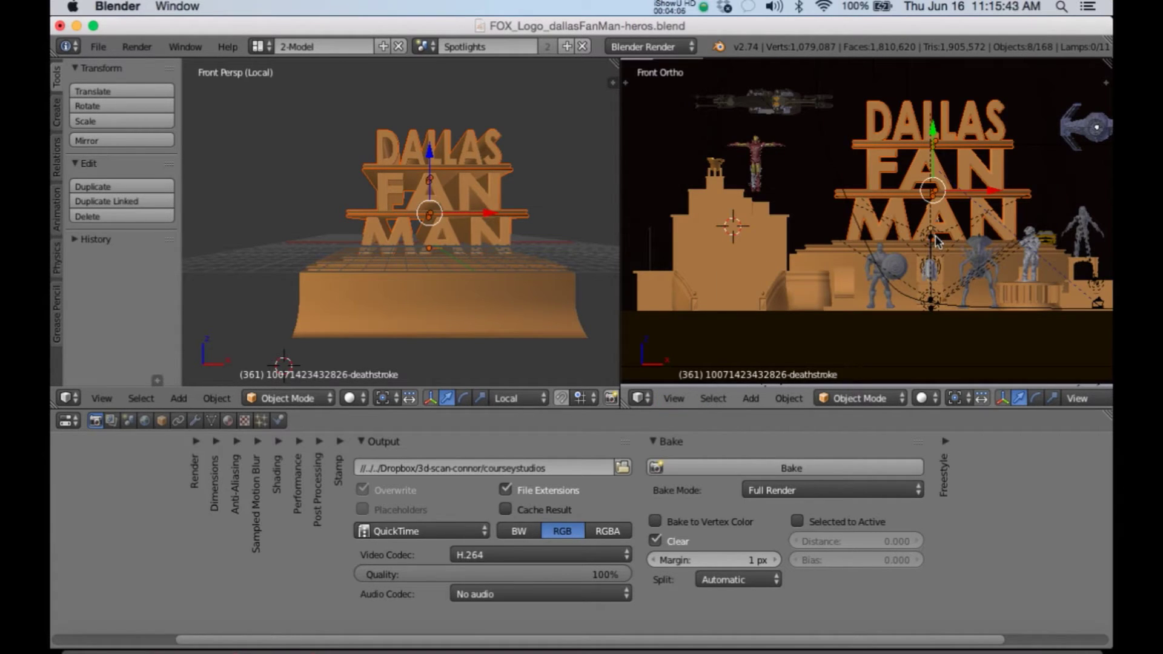
scroll(938, 241, "up", 4)
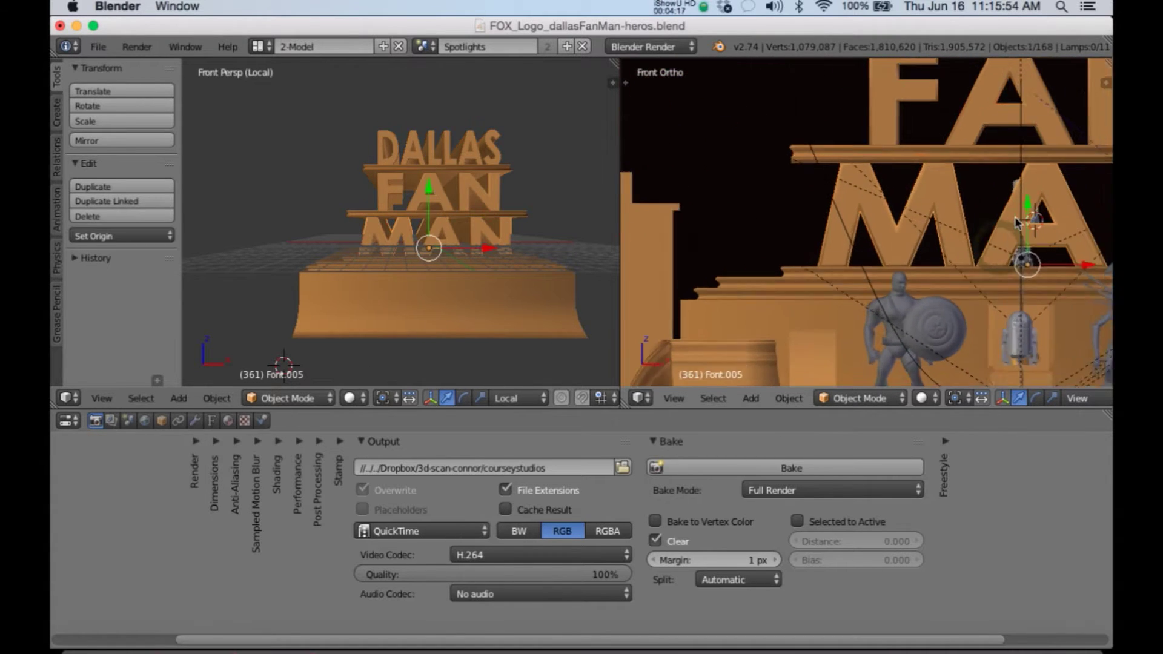
scroll(1015, 216, "up", 1)
left_click(1099, 224)
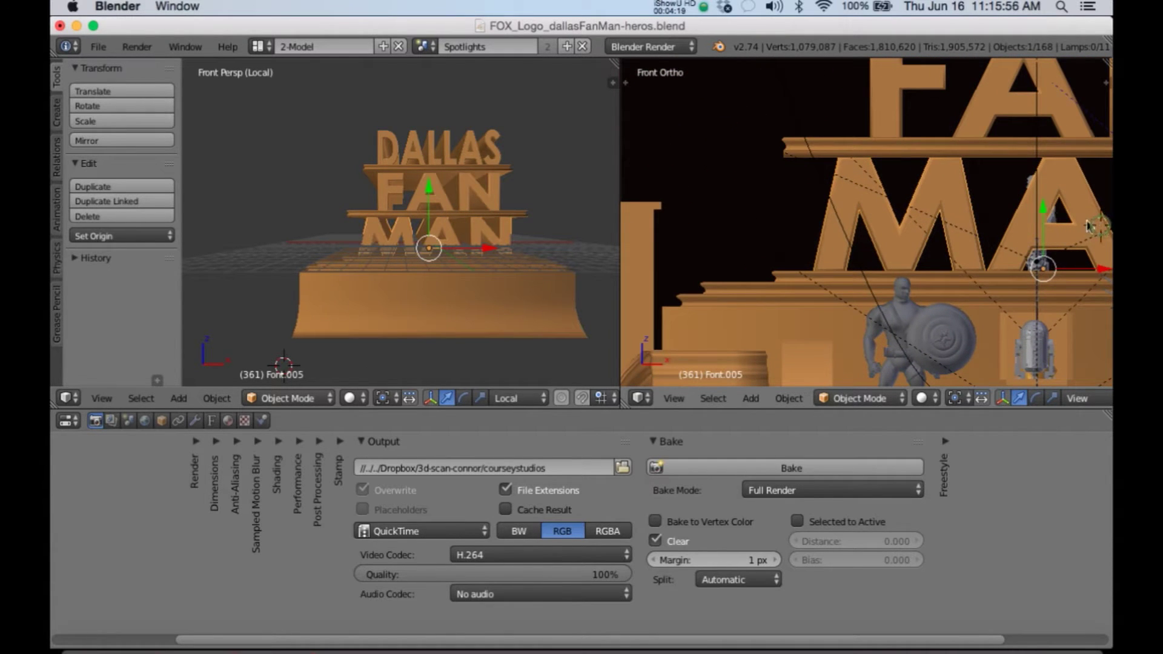
right_click(1055, 223)
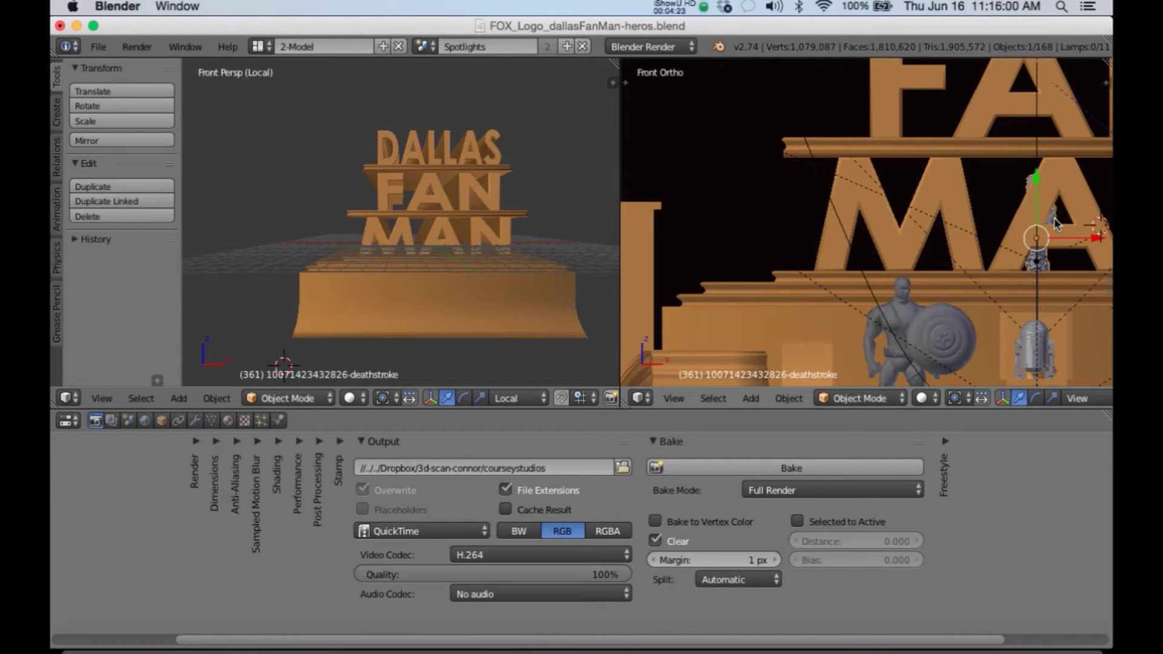
scroll(1055, 223, "down", 2)
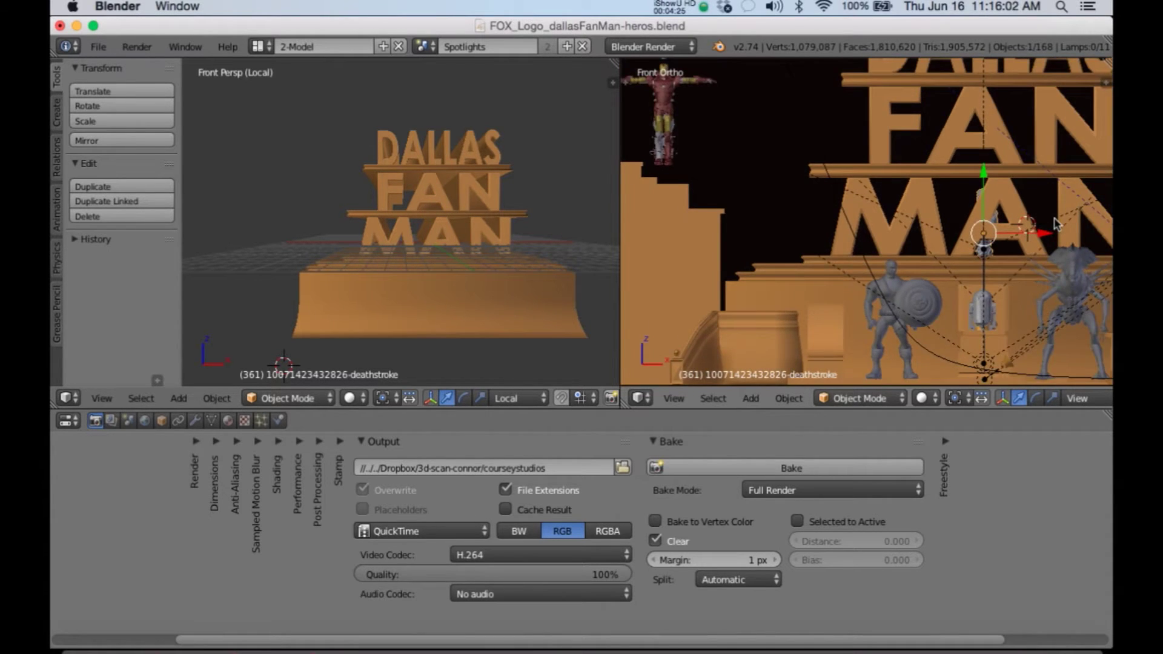
scroll(1055, 223, "down", 2)
middle_click_drag(1055, 223, 1052, 224)
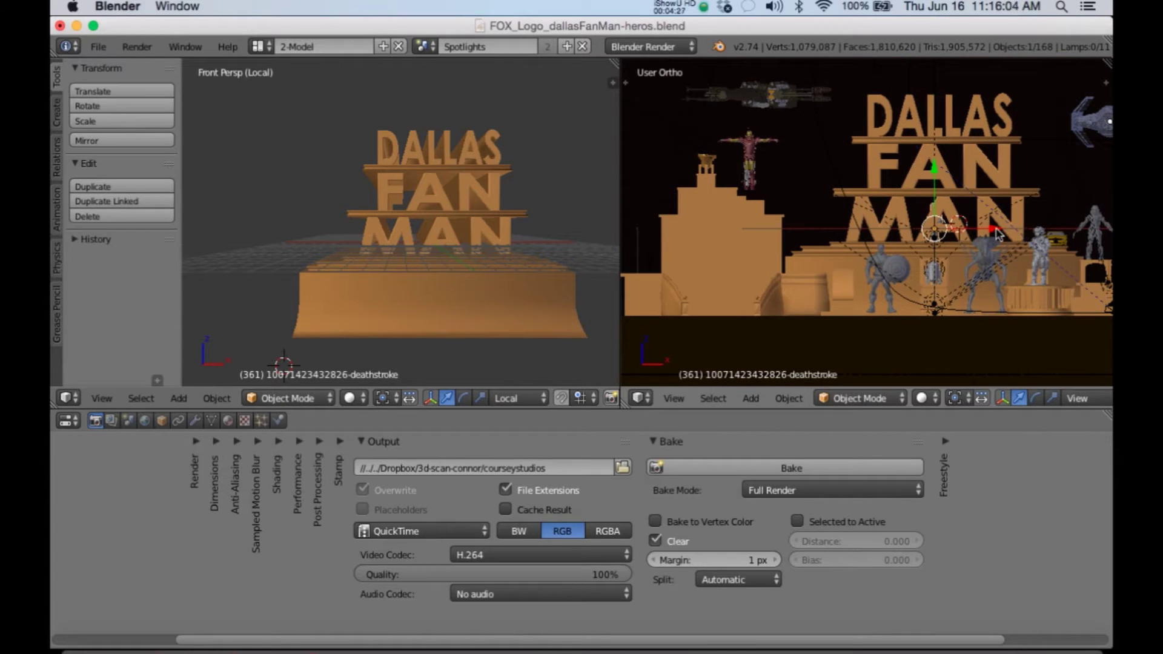
- Grab the figure to a new spot, then from a top view drag it down among the heroes
key("g")
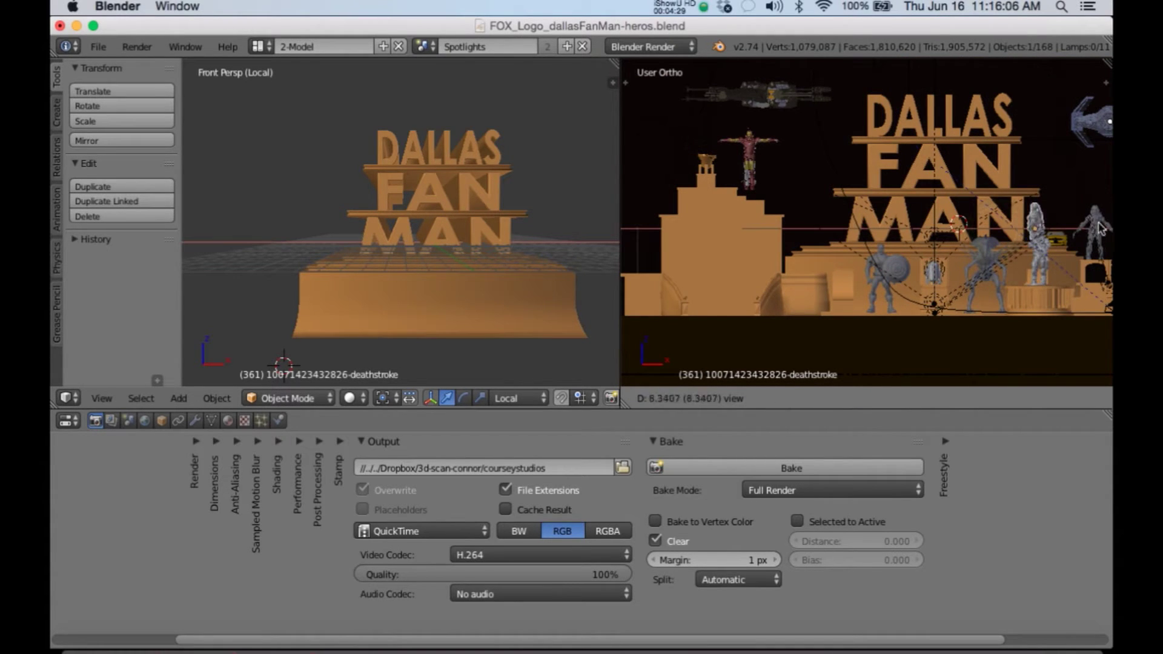
left_click(593, 215)
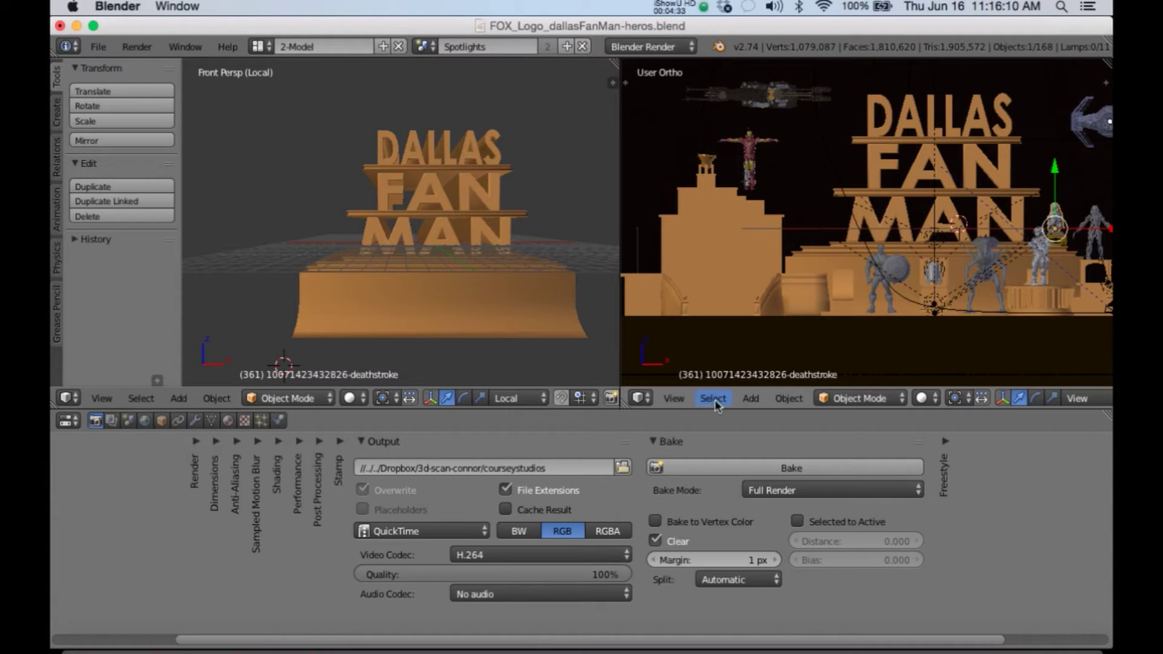
left_click(672, 400)
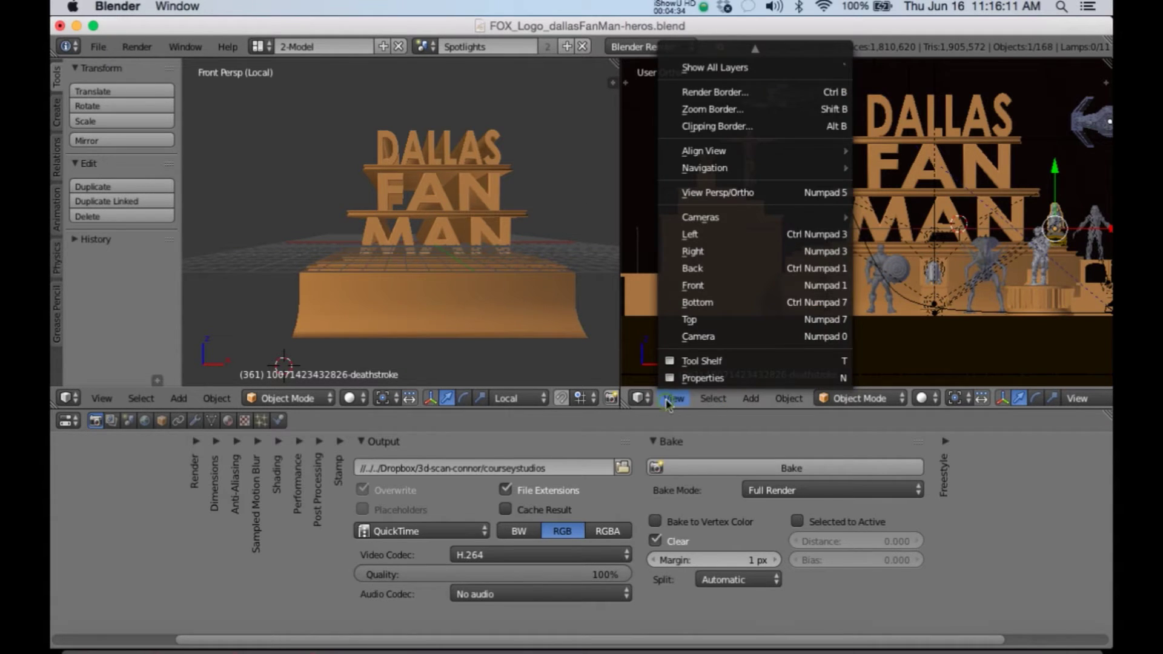
left_click(691, 319)
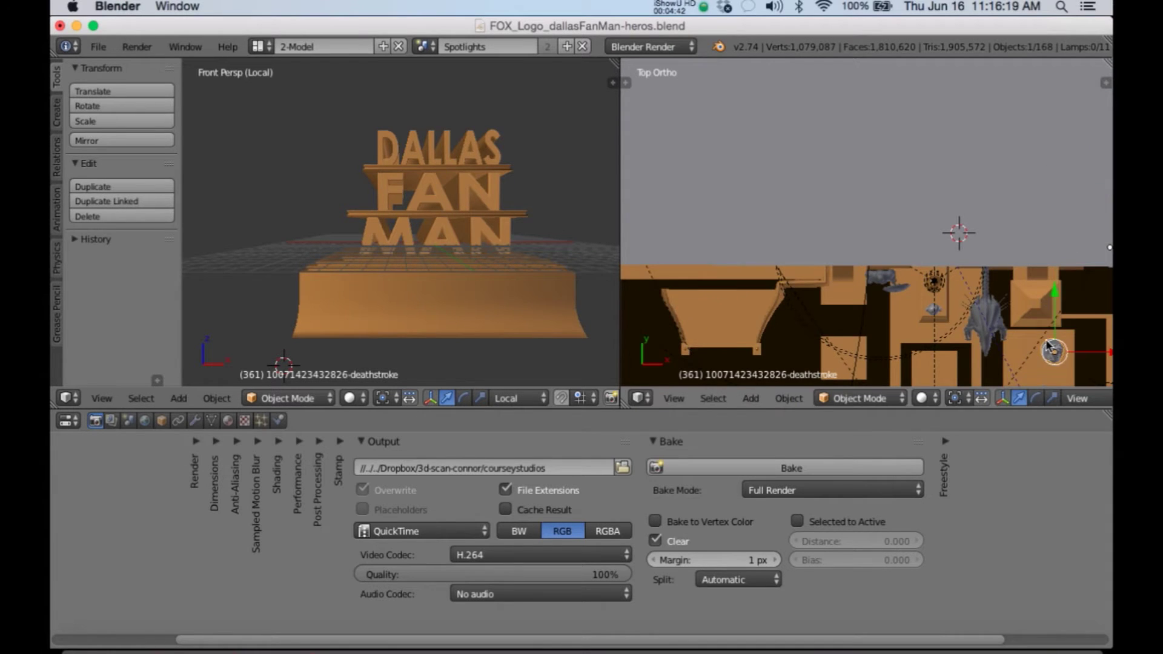
middle_click_drag(1057, 330, 1049, 347)
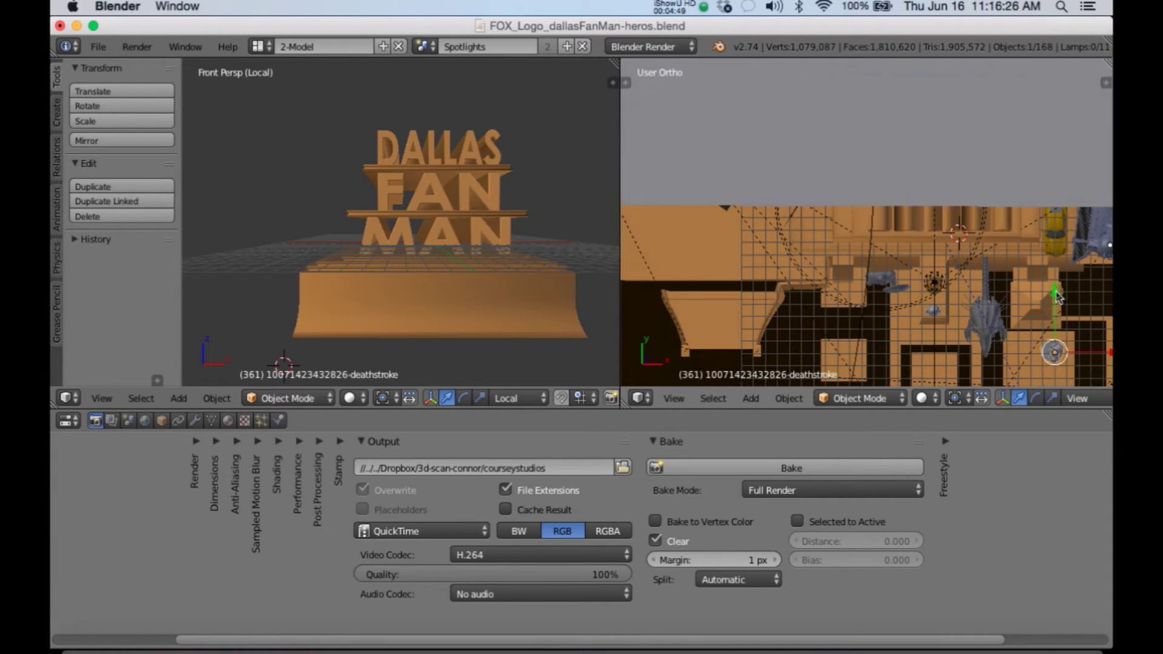
middle_click_drag(1051, 340, 1054, 252)
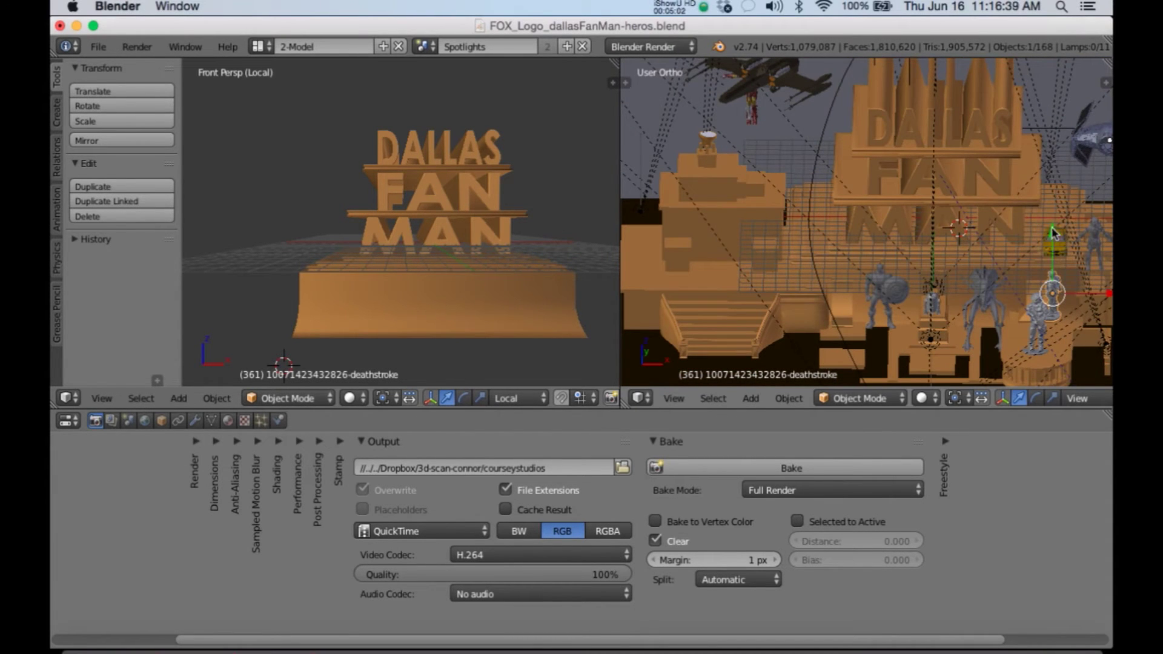
left_click_drag(1055, 250, 1074, 335)
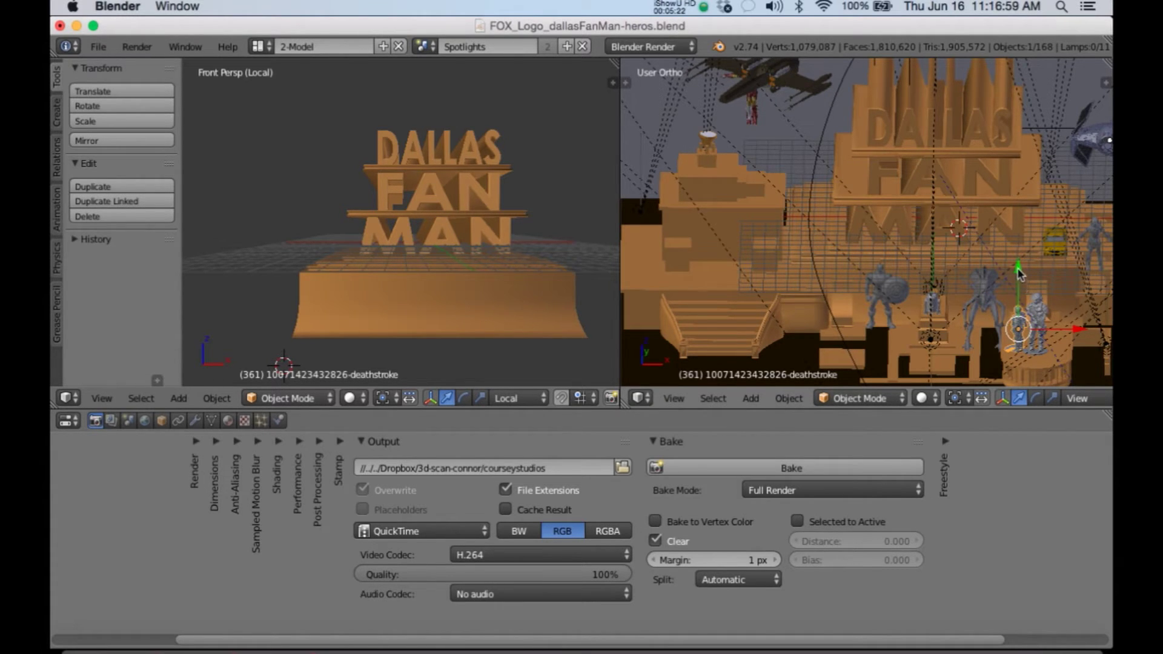
left_click_drag(1018, 271, 1016, 266)
- From the front view, turn the deathstroke figure to 90° around Z in Object properties
left_click(674, 399)
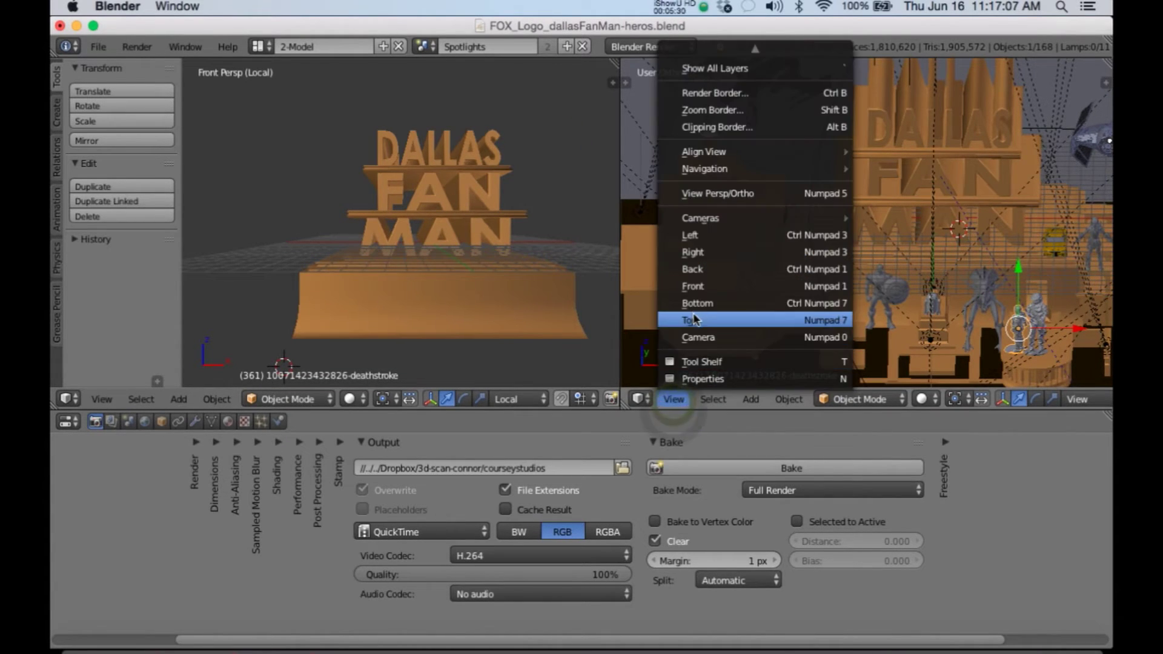
left_click(697, 287)
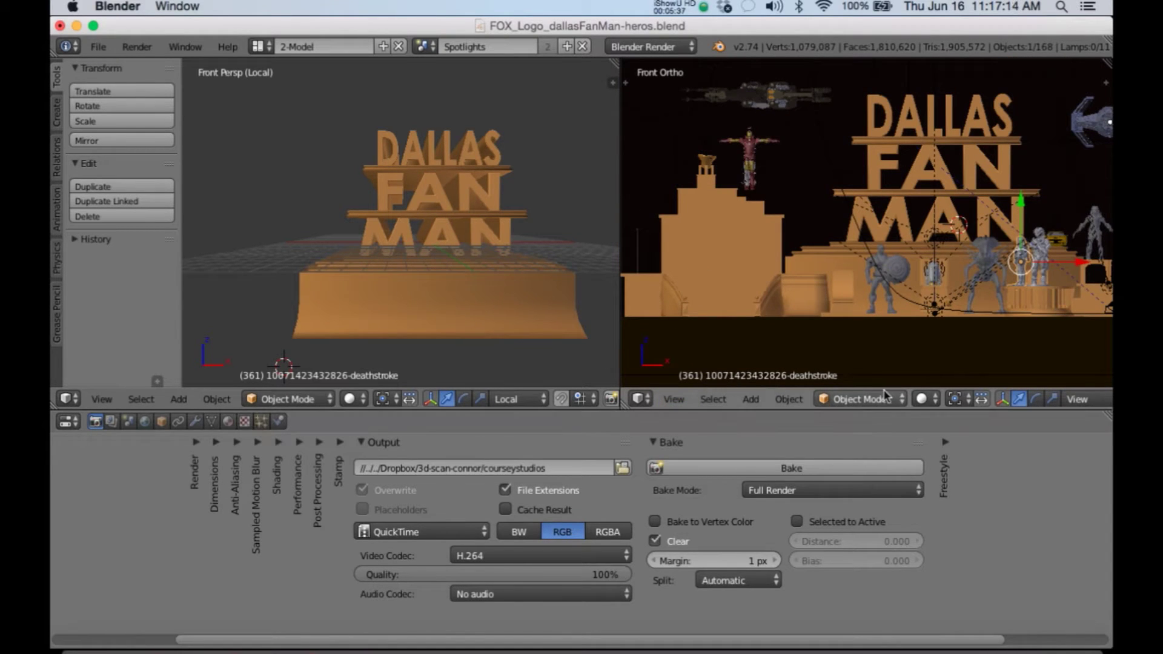
left_click(1035, 399)
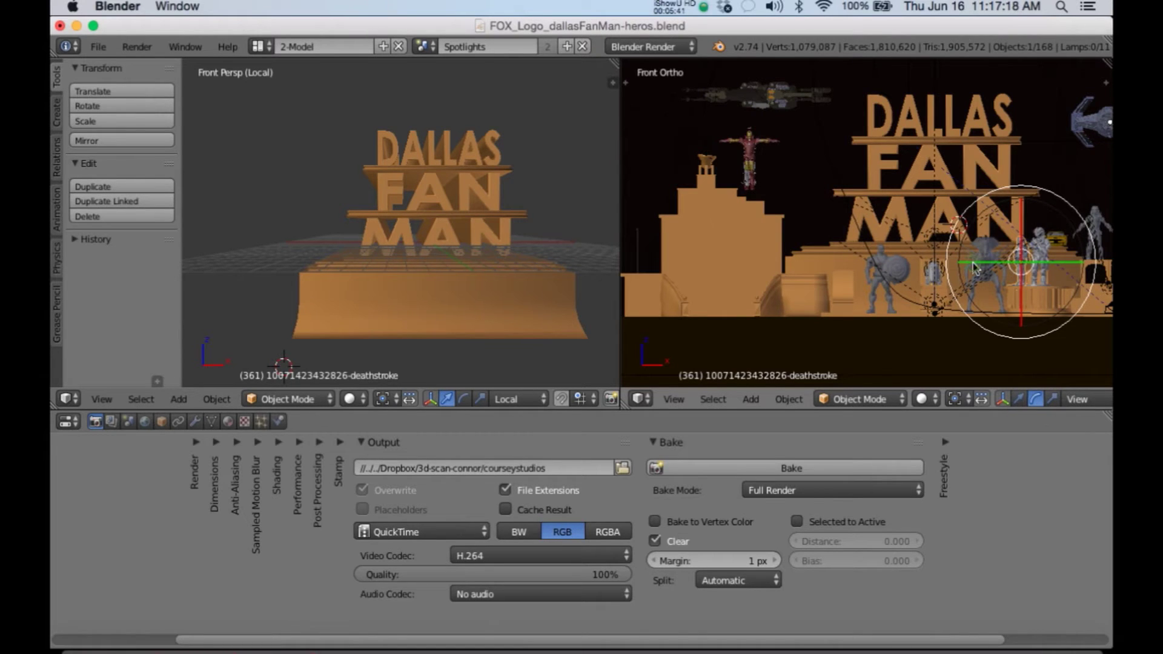
key("r")
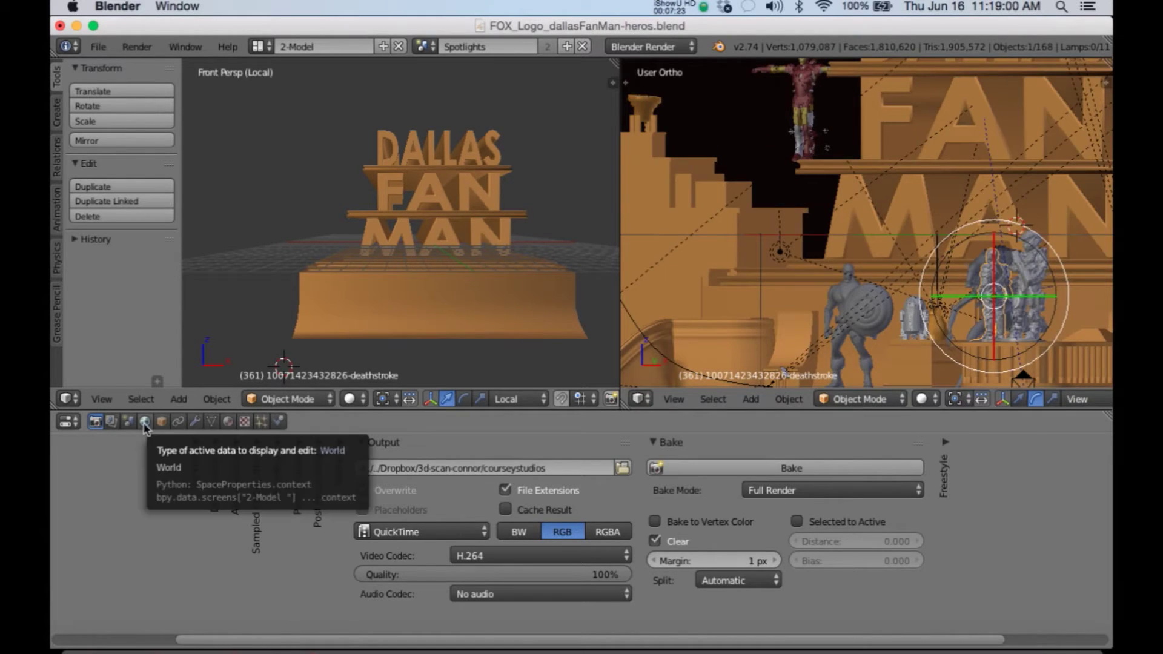
left_click(145, 421)
left_click(161, 421)
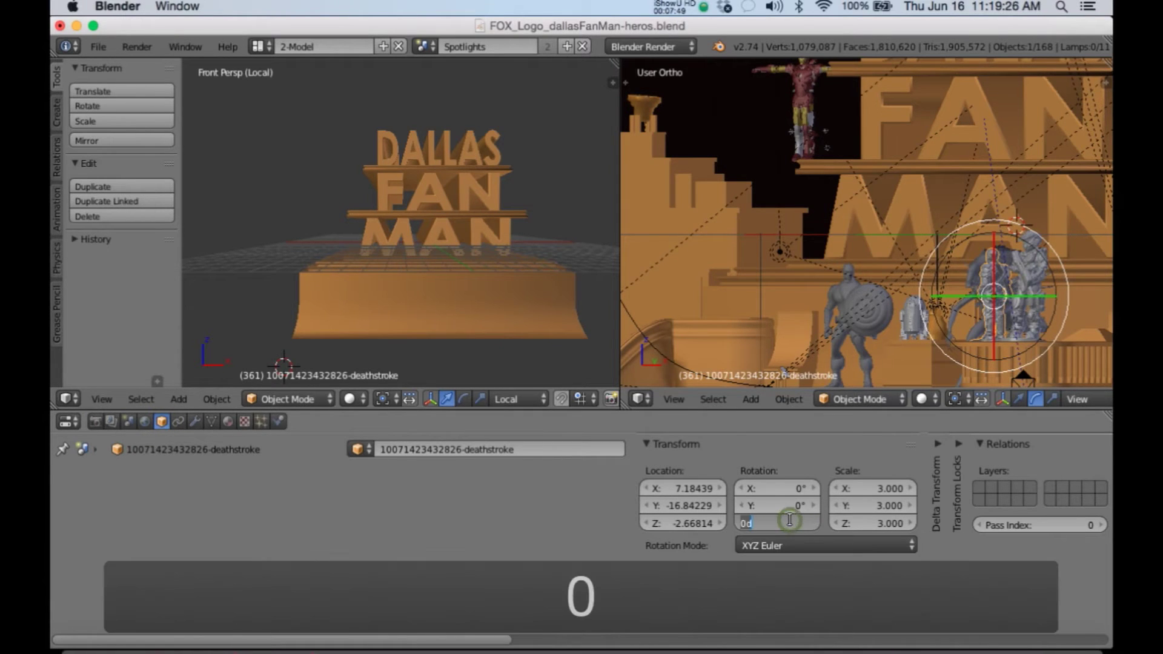
left_click(789, 520)
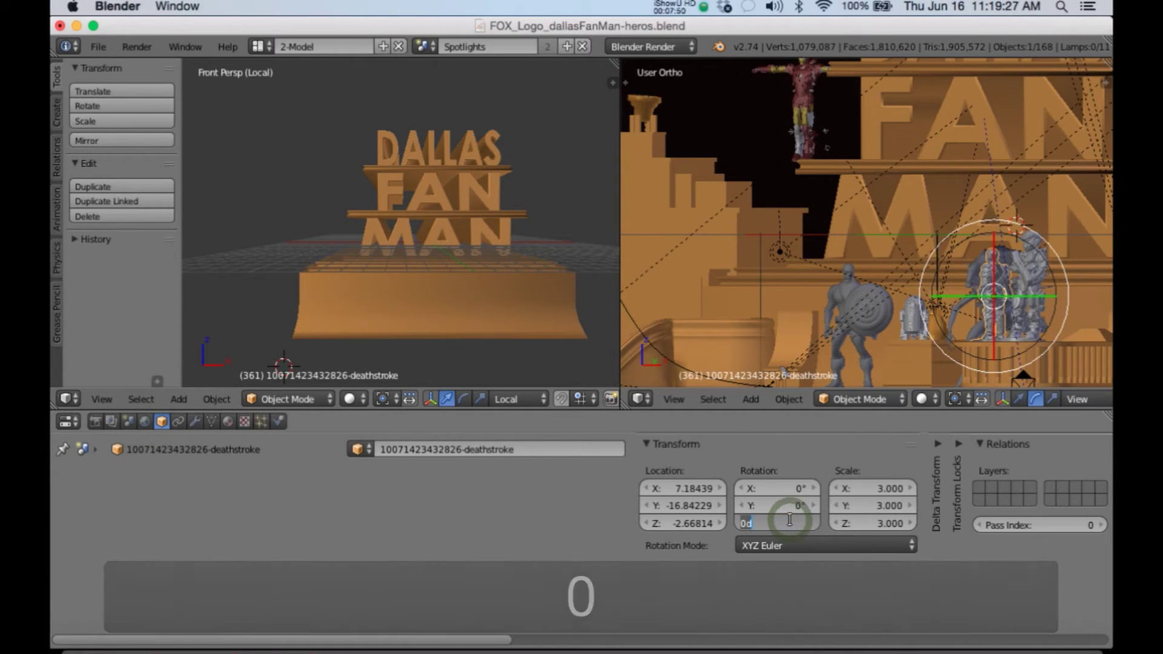
type("30")
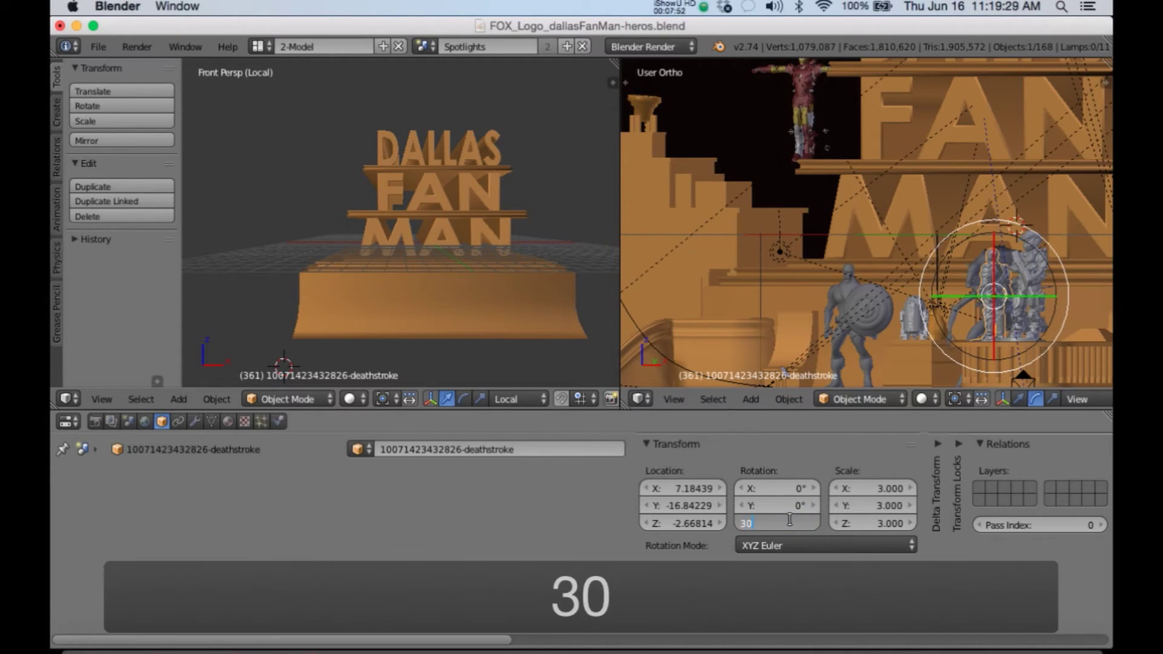
key("Return")
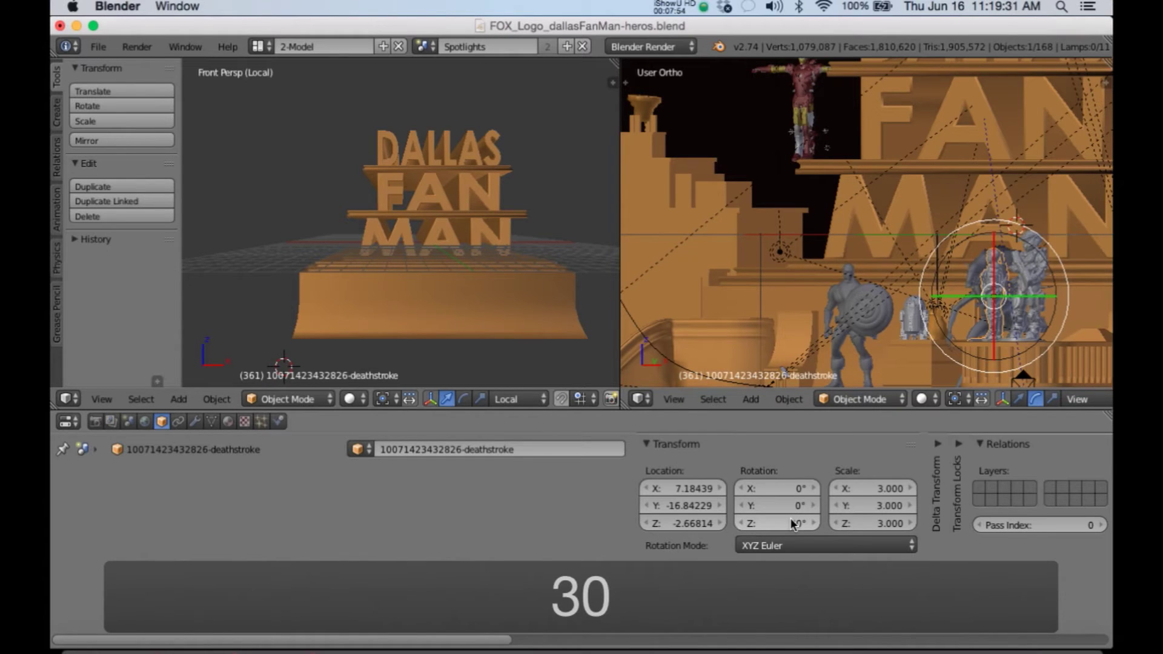
left_click(789, 523)
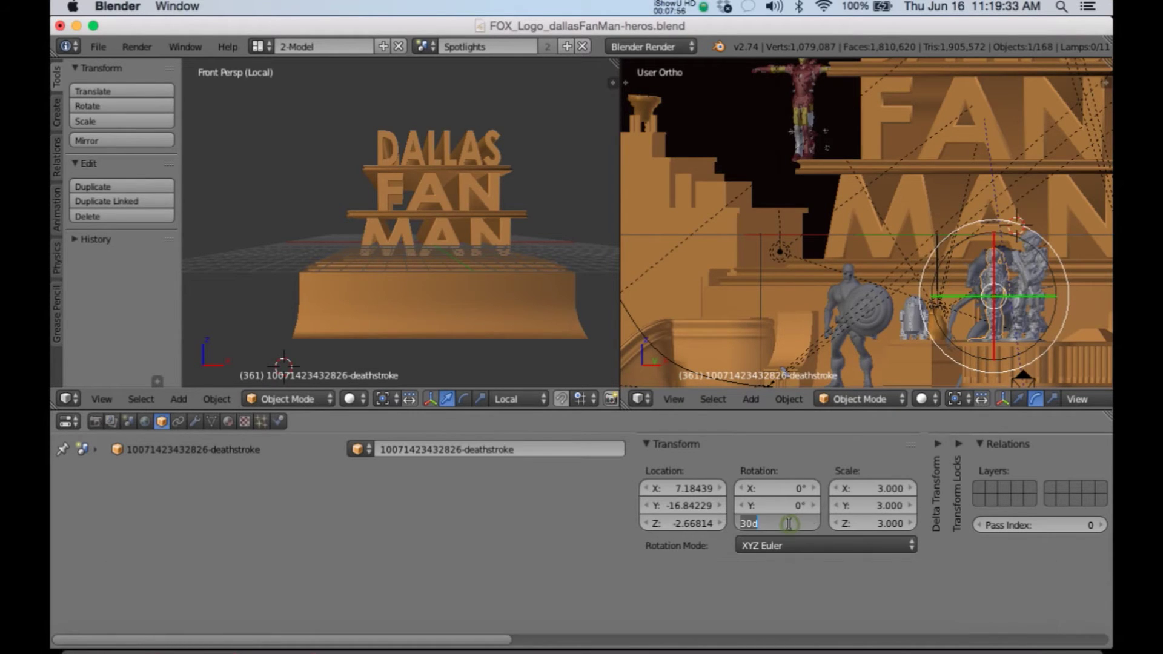
type("90")
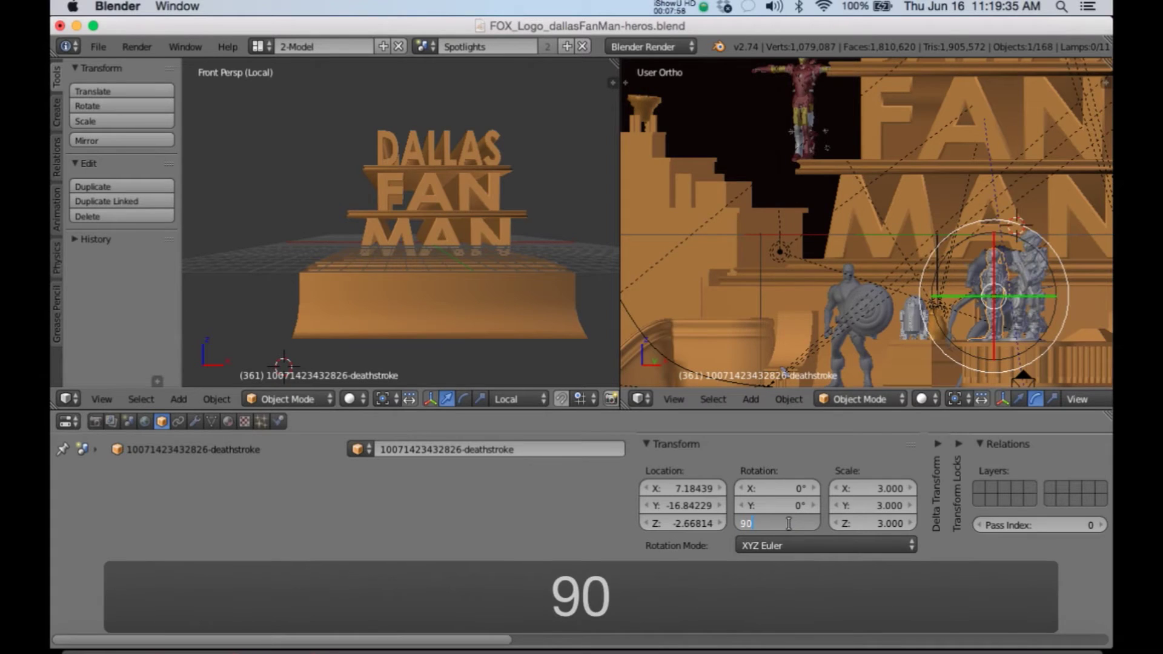
key("Return")
- Set the figure's Scale X, Y and Z to 4
left_click(874, 487)
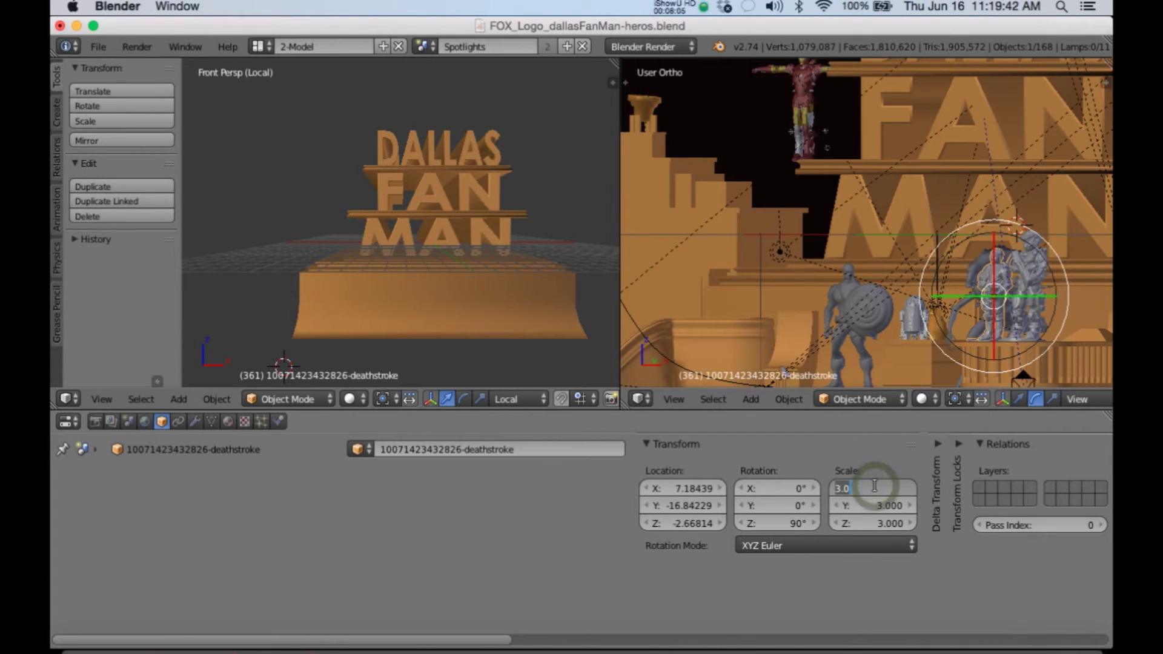
type("4")
key("Return")
left_click(910, 505)
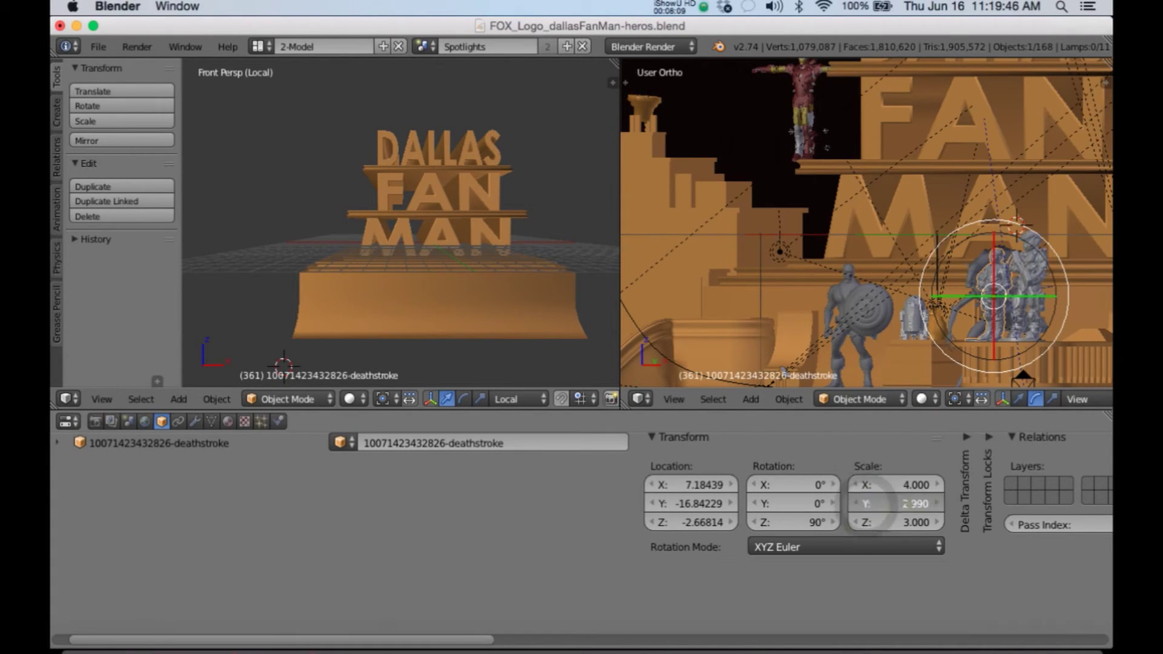
type("4")
key("Return")
left_click(911, 523)
type("4")
key("Return")
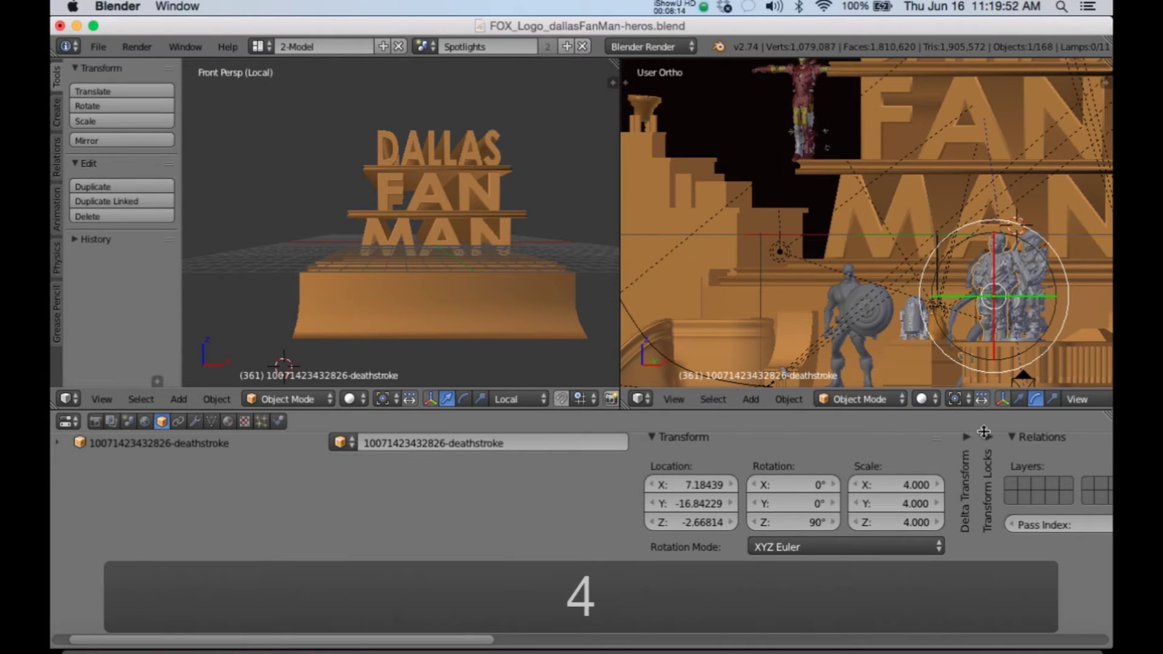
left_click(1019, 399)
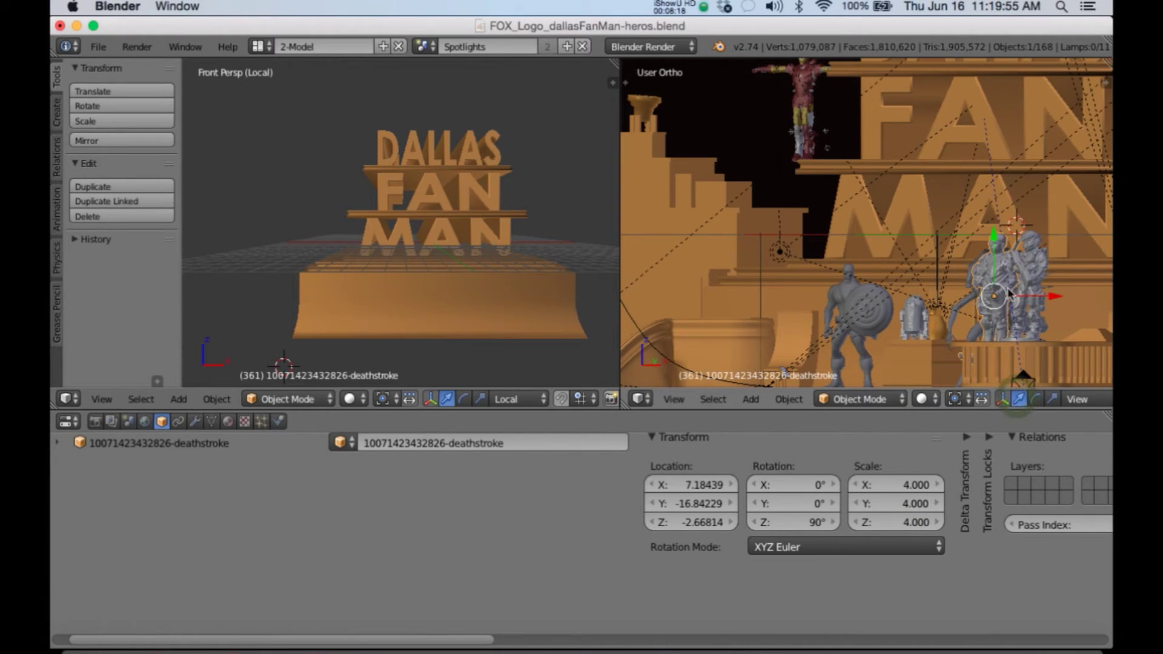
- Shift the deathstroke figure slightly along X and raise it onto the ledge
left_click_drag(1044, 298, 1030, 276)
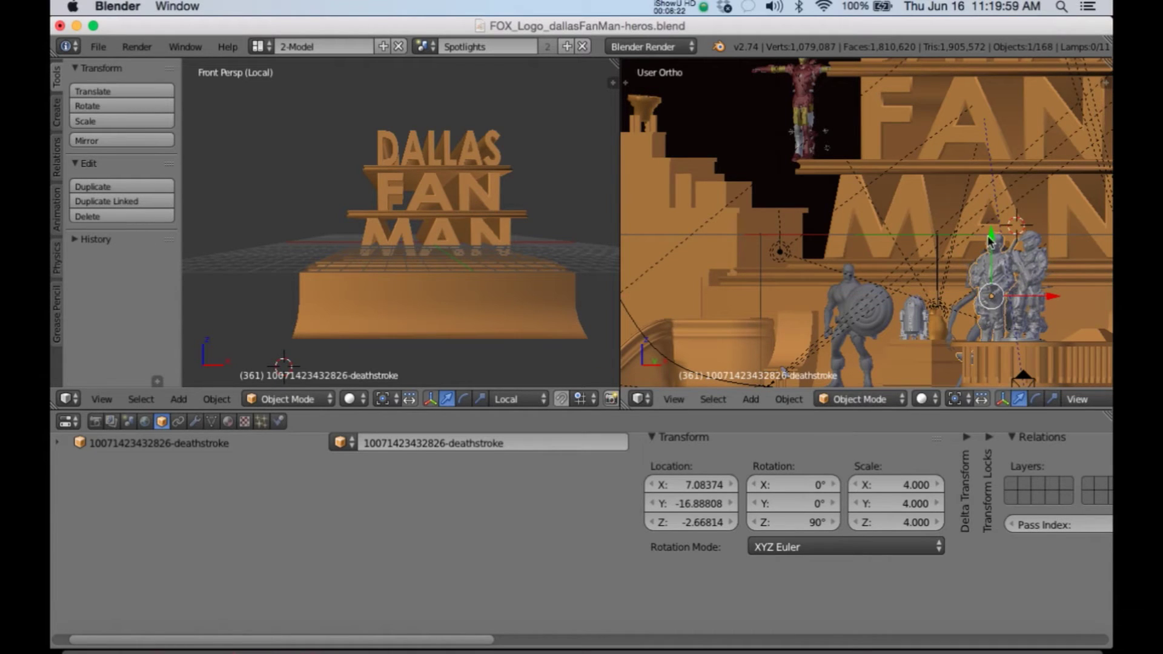
left_click_drag(992, 239, 996, 229)
left_click_drag(996, 229, 997, 229)
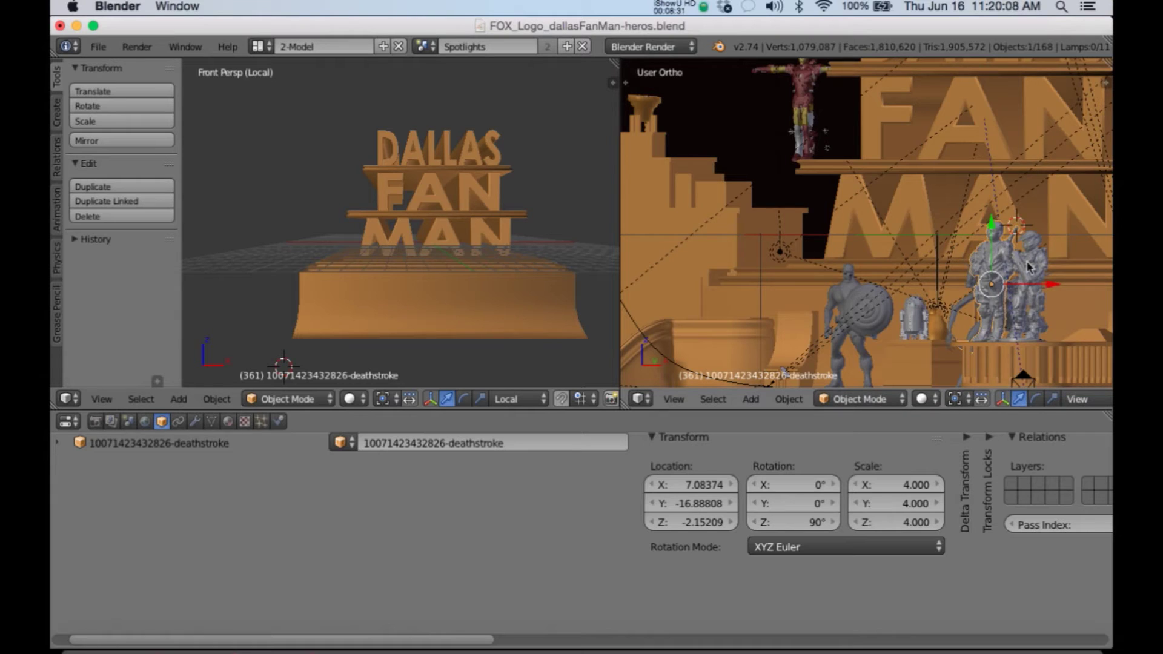
- Select the neighbouring figure, move its Y location to -14.72736 and turn it further around Z
right_click(1028, 267)
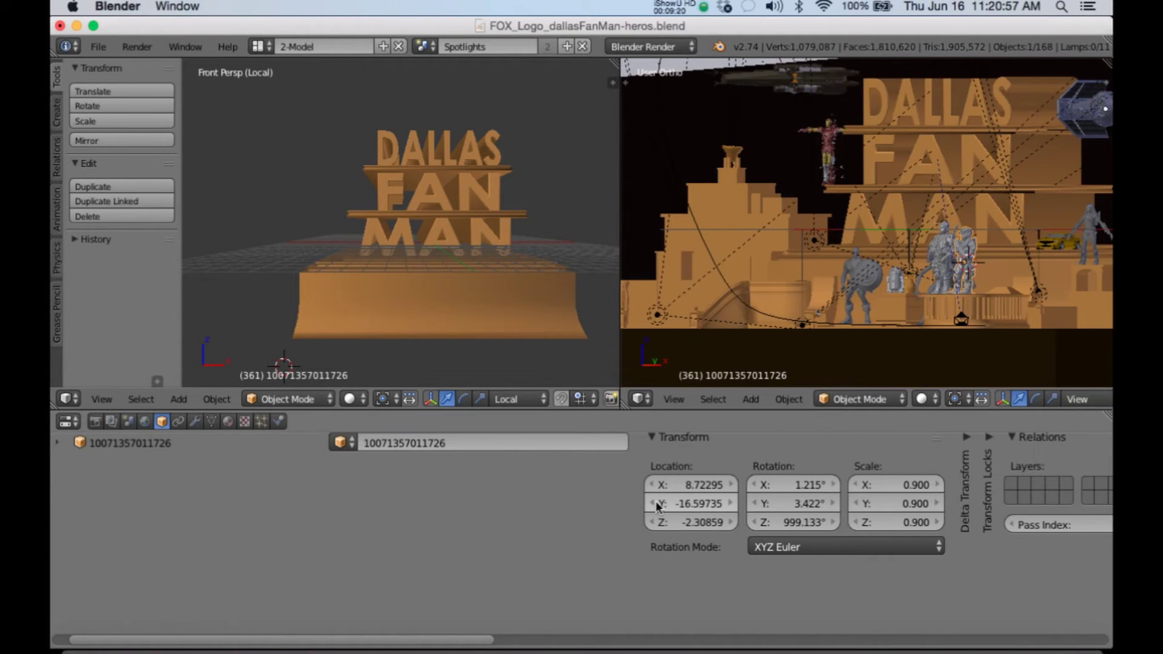
left_click(653, 503)
left_click(652, 503)
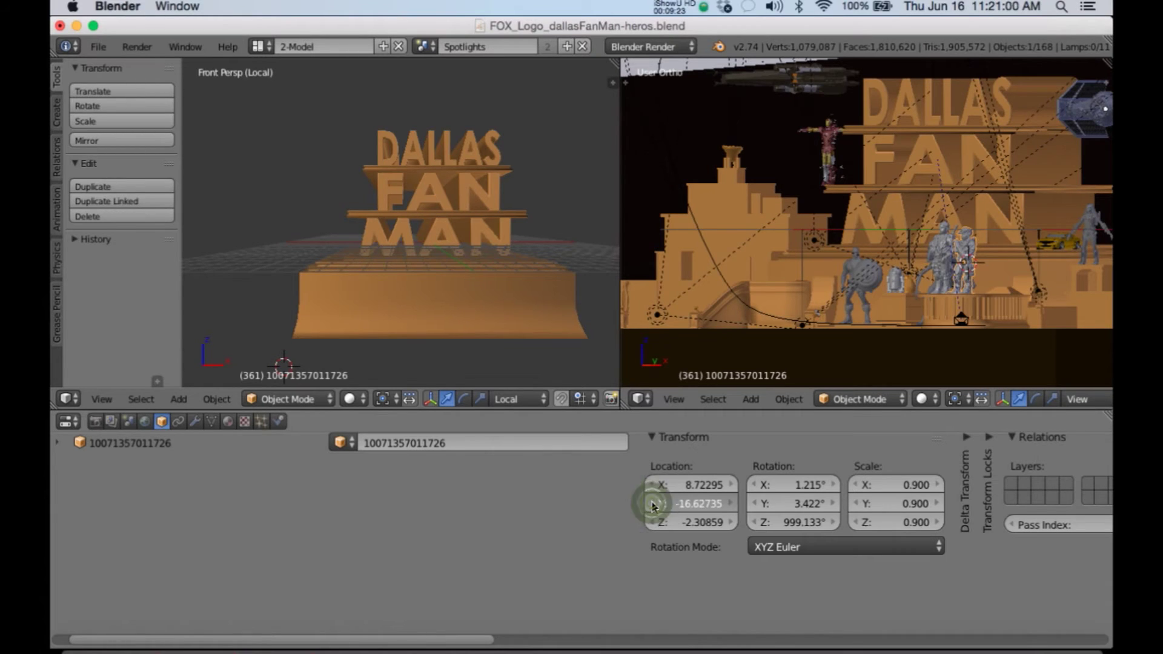
left_click(652, 503)
mouse_move(700, 506)
left_mouse_down()
mouse_move(748, 506)
mouse_move(715, 509)
left_mouse_up()
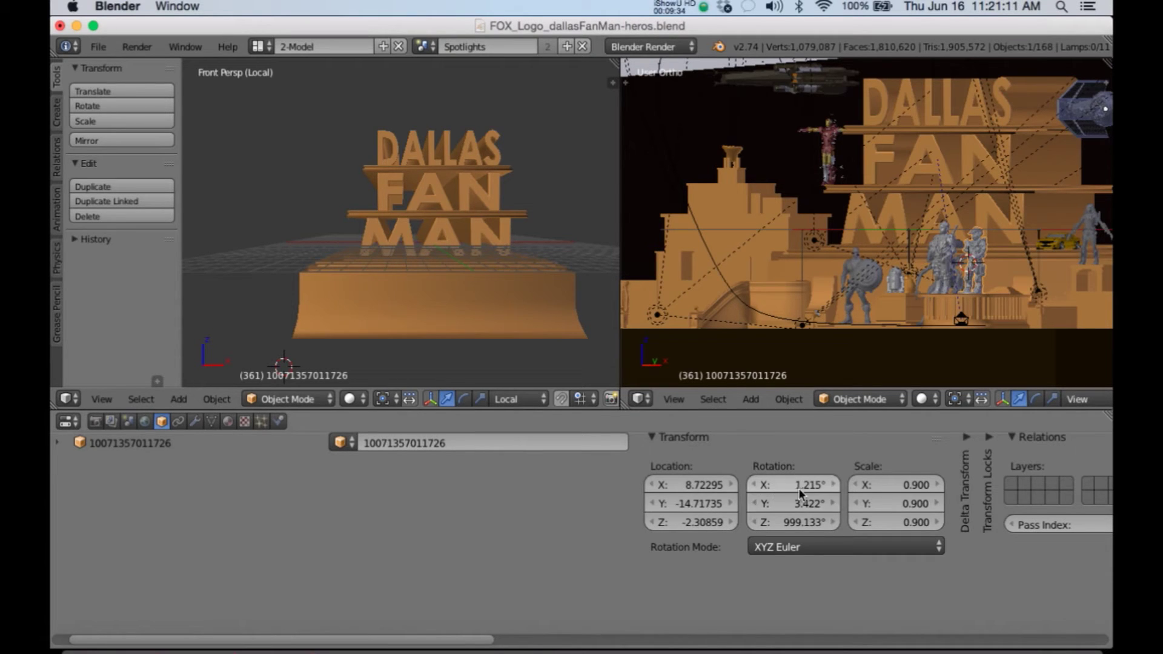
mouse_move(791, 525)
left_mouse_down()
mouse_move(809, 524)
mouse_move(799, 522)
left_mouse_up()
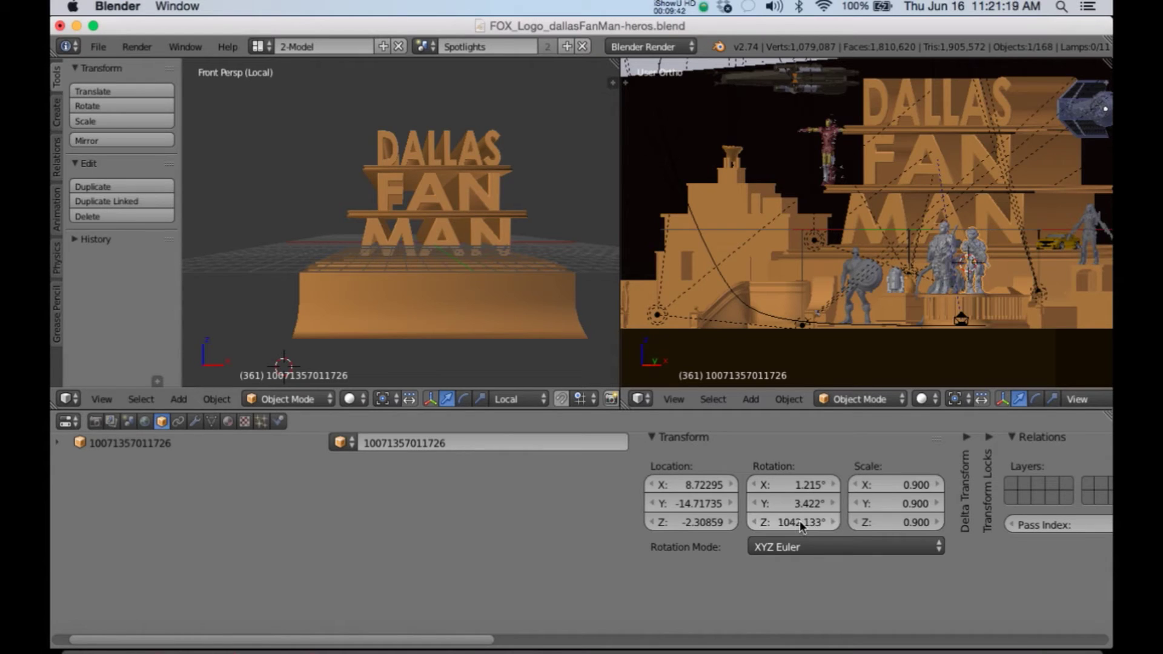
left_click(908, 485)
type("1")
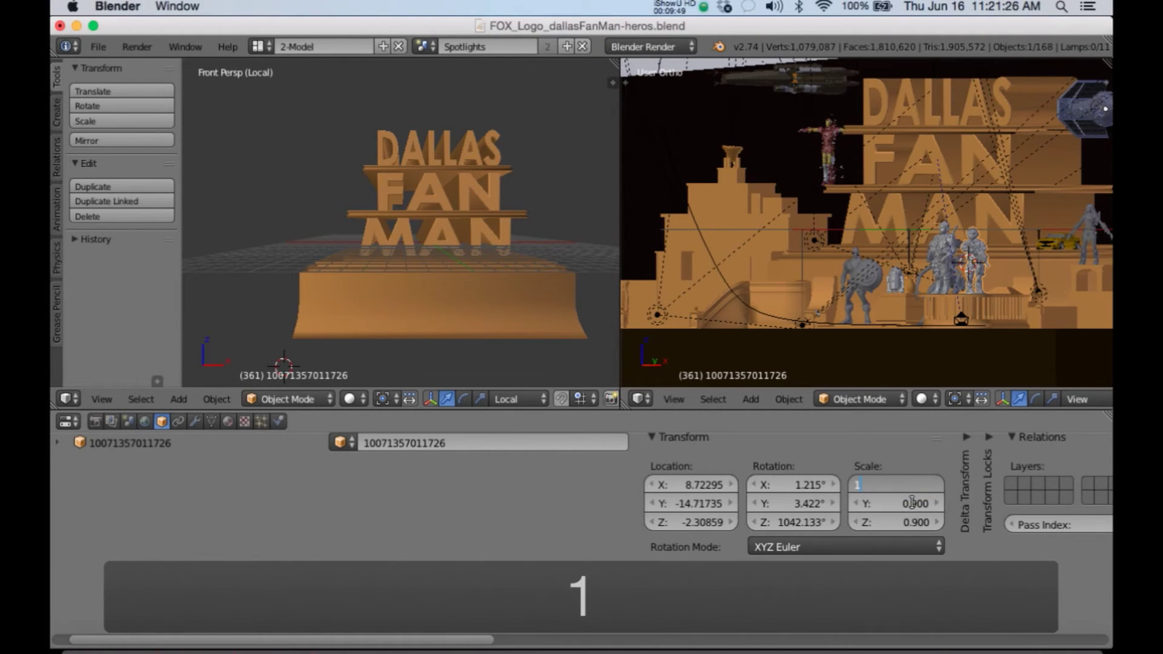
key("Return")
left_click(912, 504)
type("1")
key("Return")
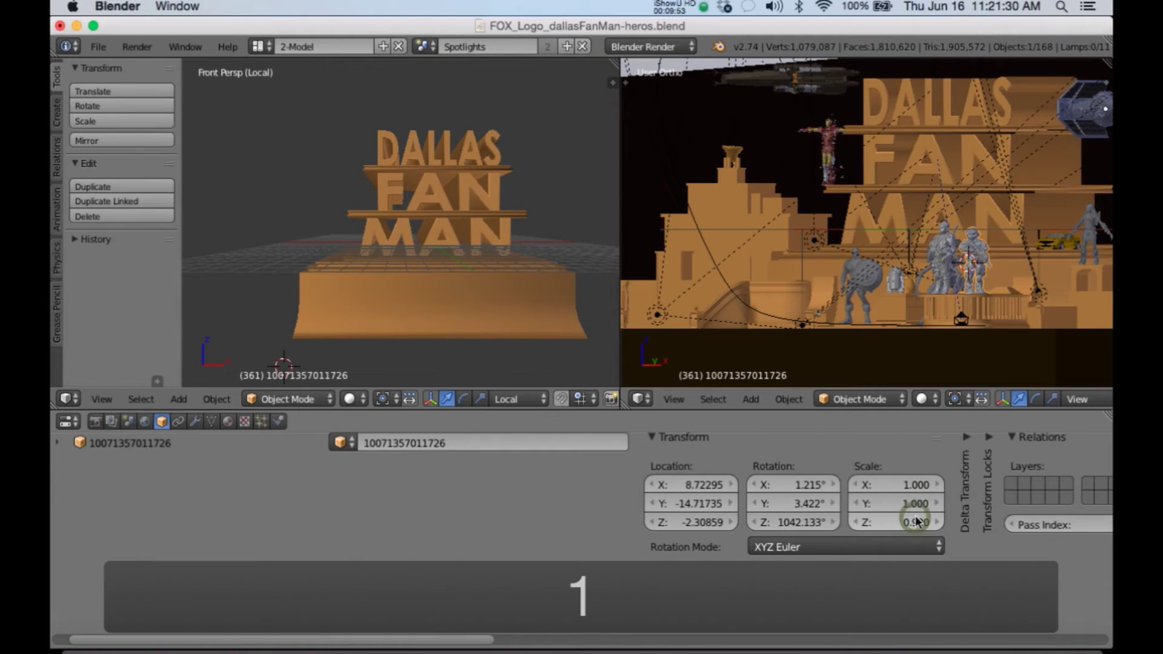
left_click(917, 521)
type("1")
key("Return")
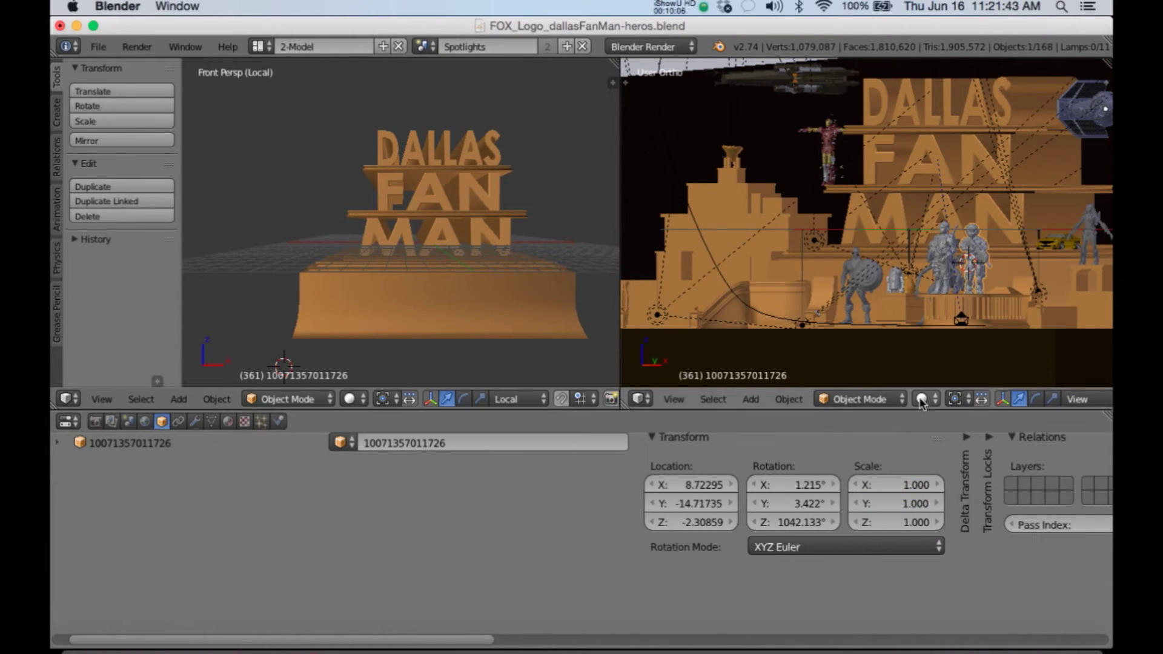
- Switch the right viewport to a top view and move the deathstroke figure along Y
left_click(674, 399)
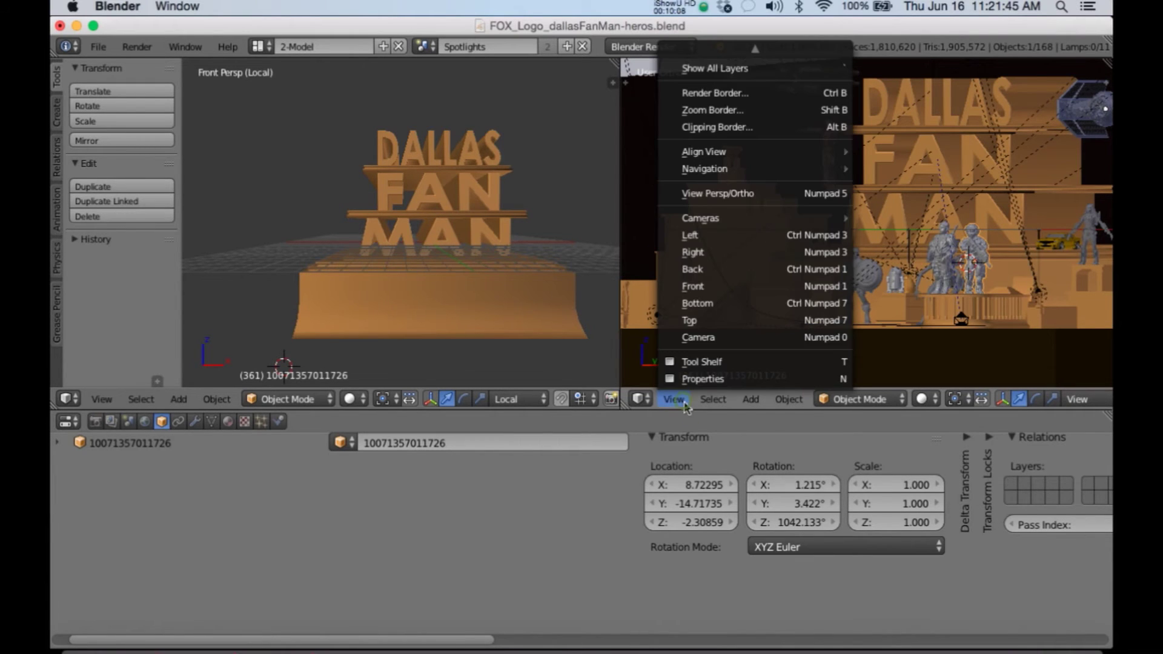
left_click(696, 286)
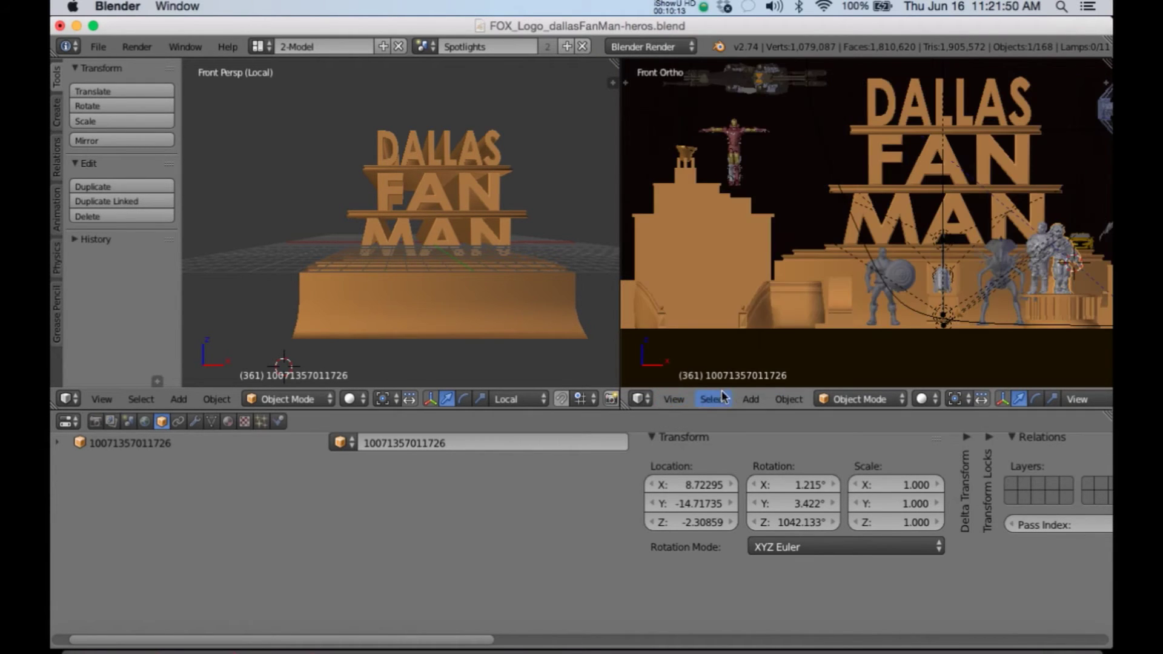
left_click(674, 399)
left_click(689, 320)
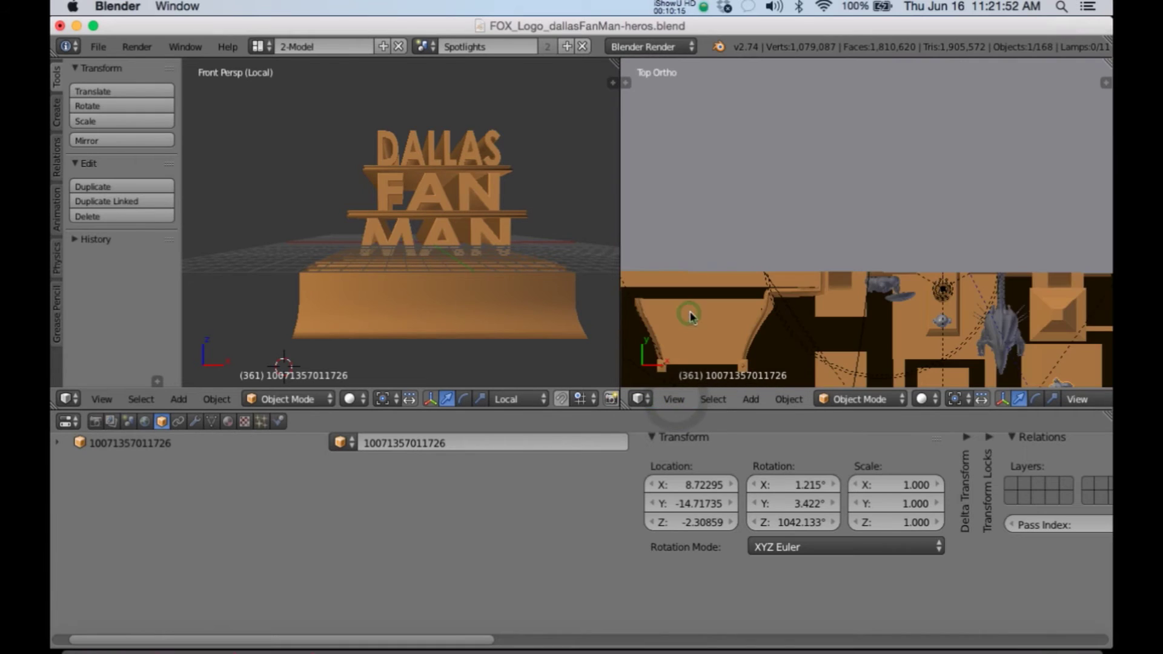
scroll(998, 343, "down", 1)
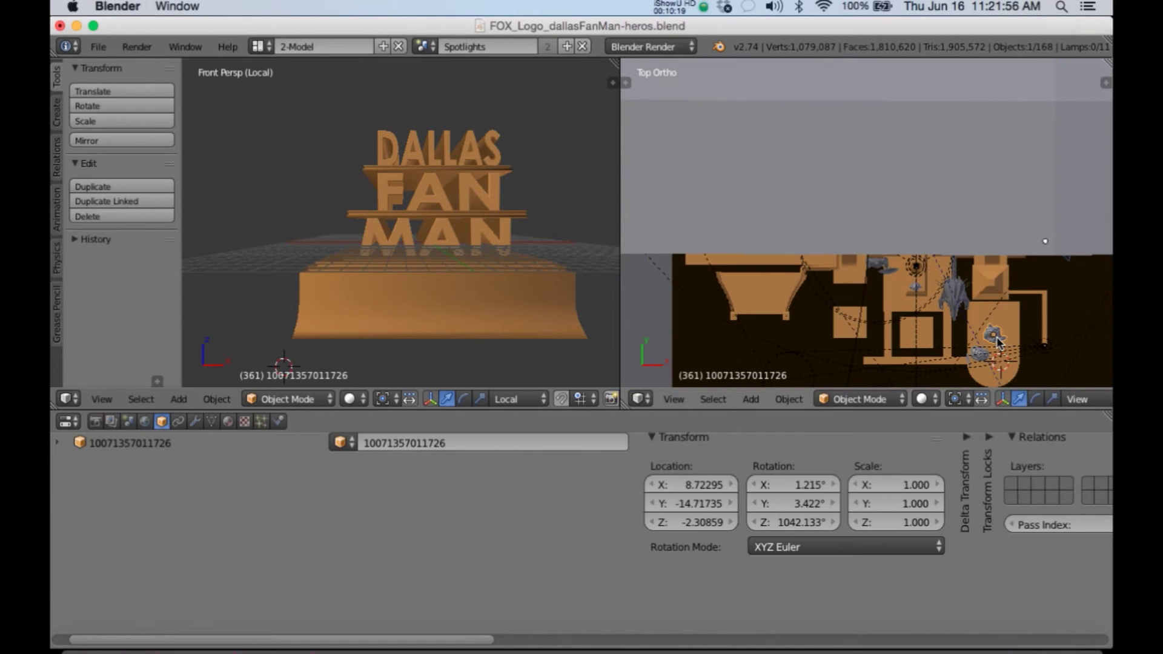
right_click(979, 354)
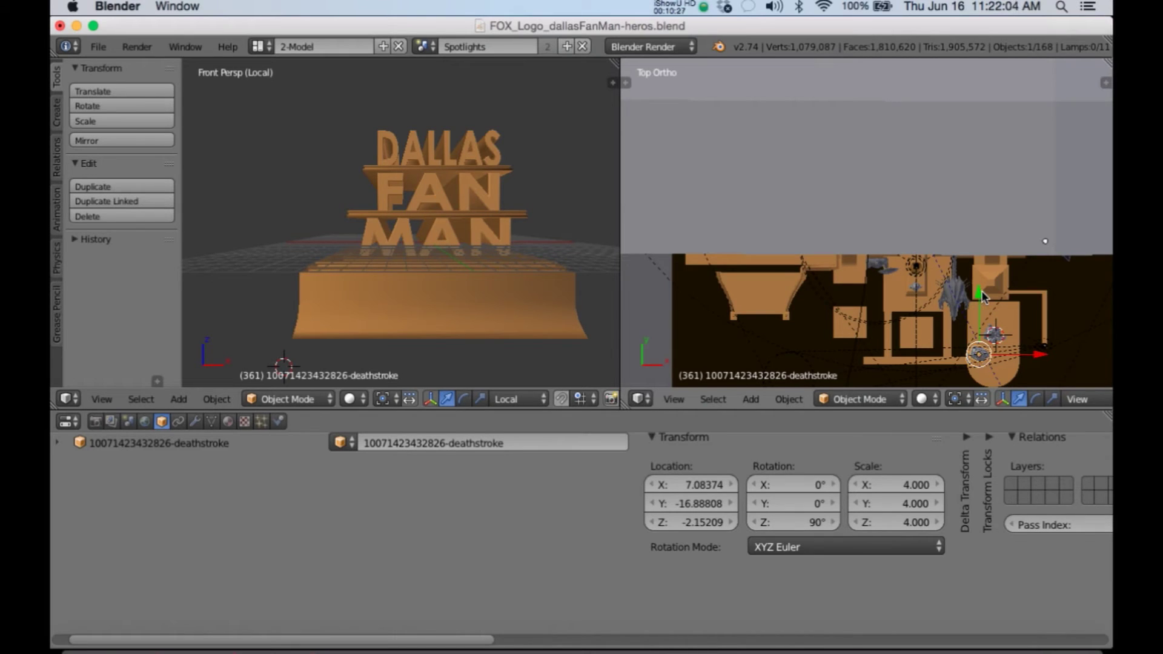
left_click_drag(981, 292, 979, 287)
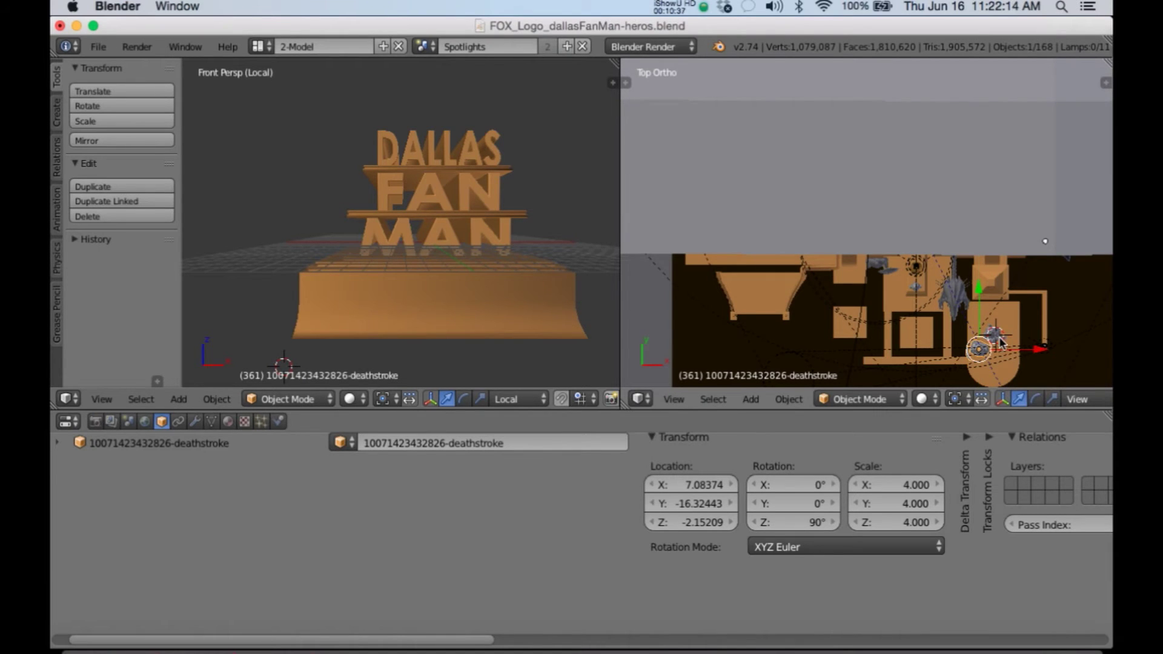
right_click(998, 341)
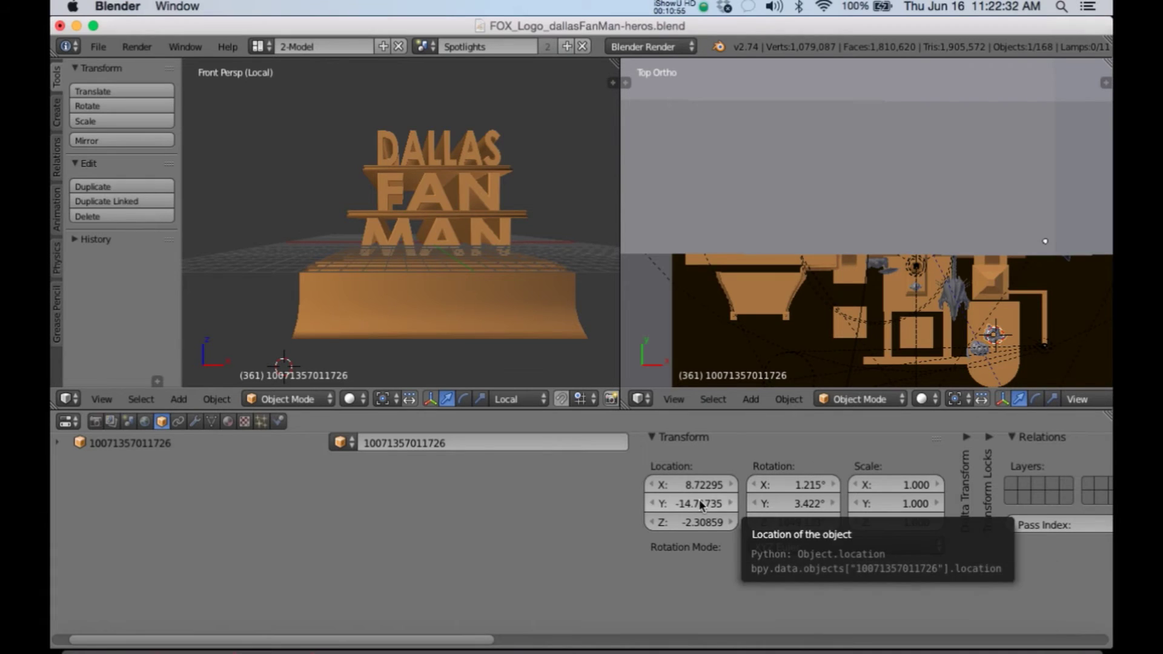
left_click(701, 502)
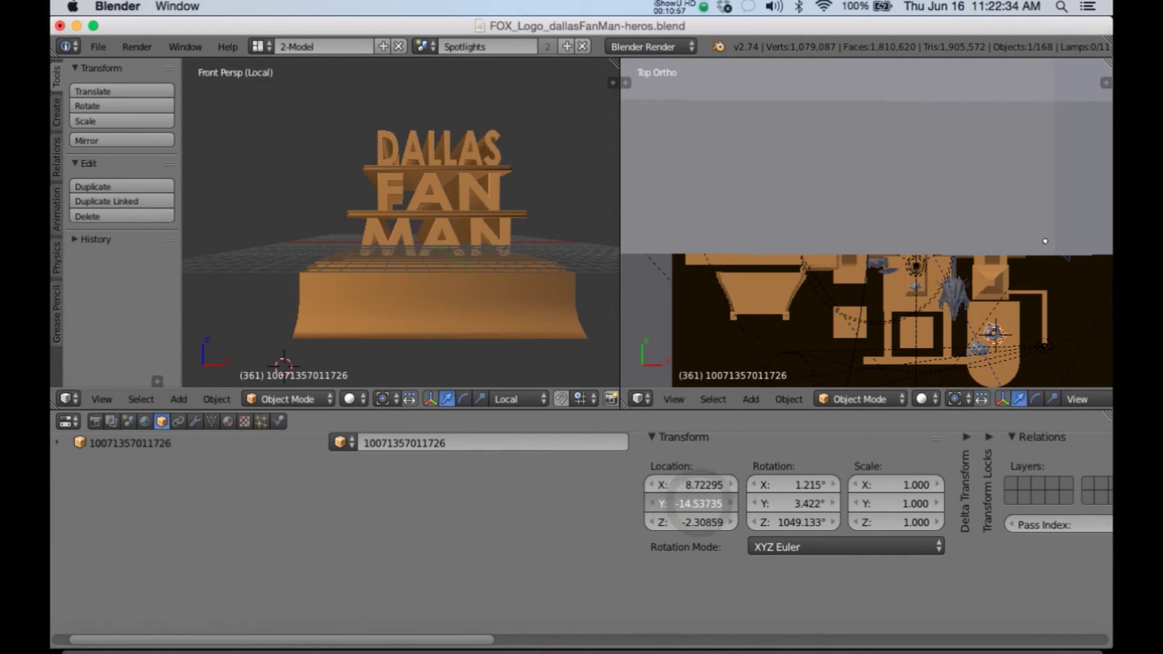
left_click_drag(701, 503, 648, 503)
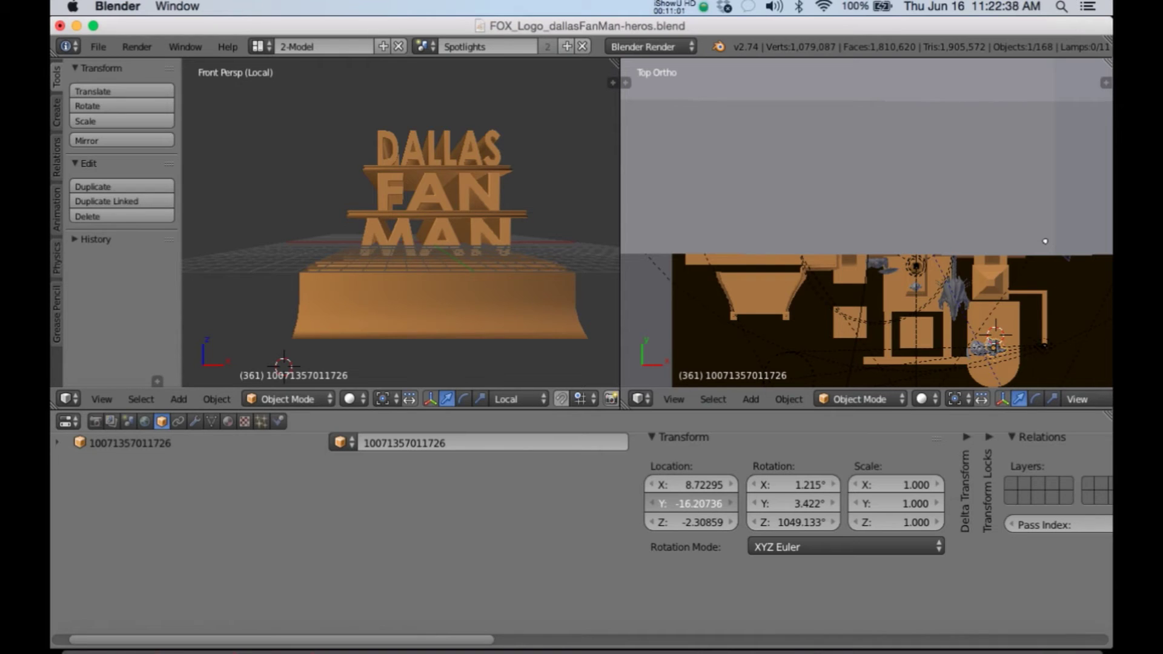
left_click_drag(696, 484, 724, 485)
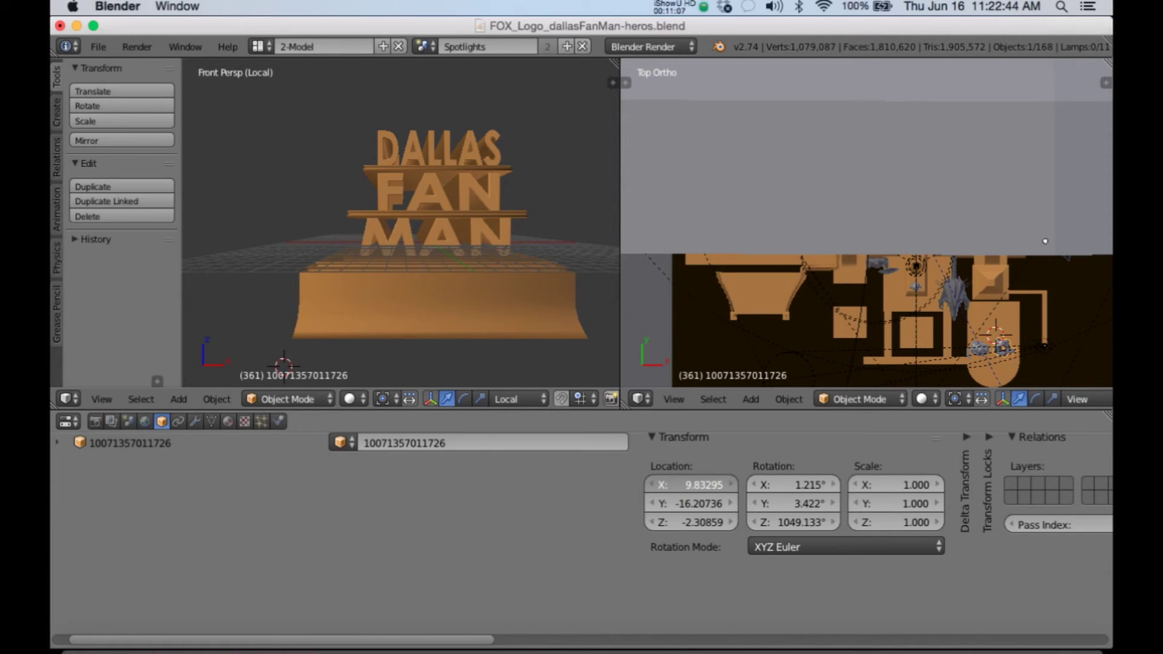
- Nudge the deathstroke figure along X to 7.17374, undoing a stray Y change
right_click(977, 351)
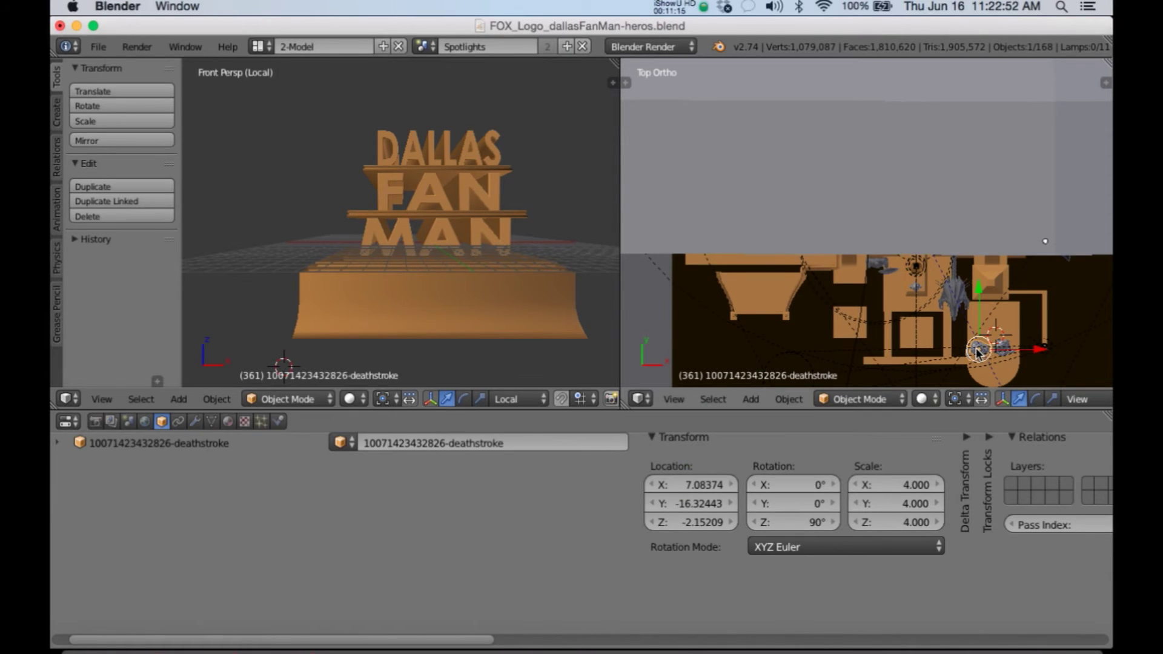
left_click(701, 504)
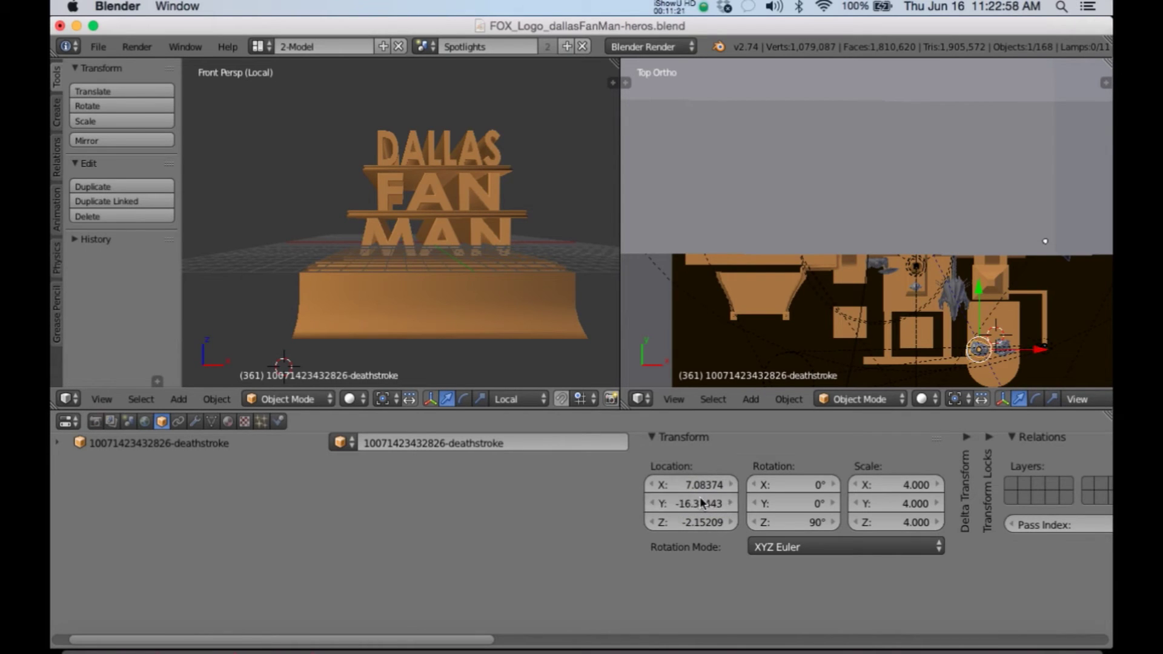
key("super+z")
left_click(689, 484)
left_click_drag(689, 484, 699, 485)
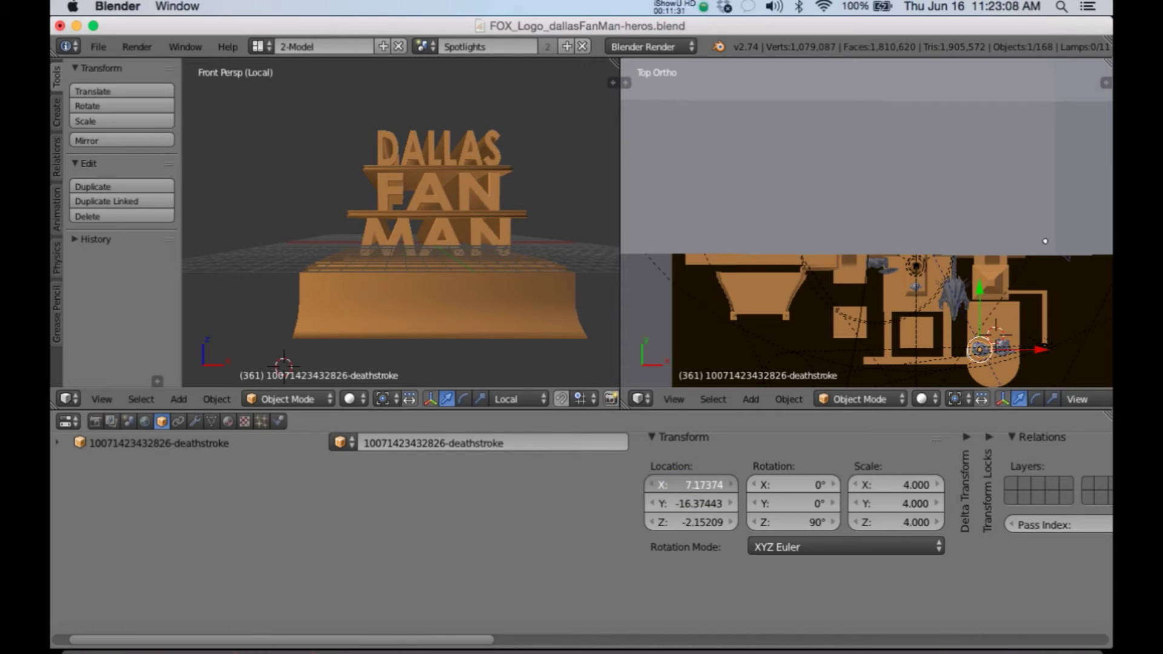
left_click(682, 400)
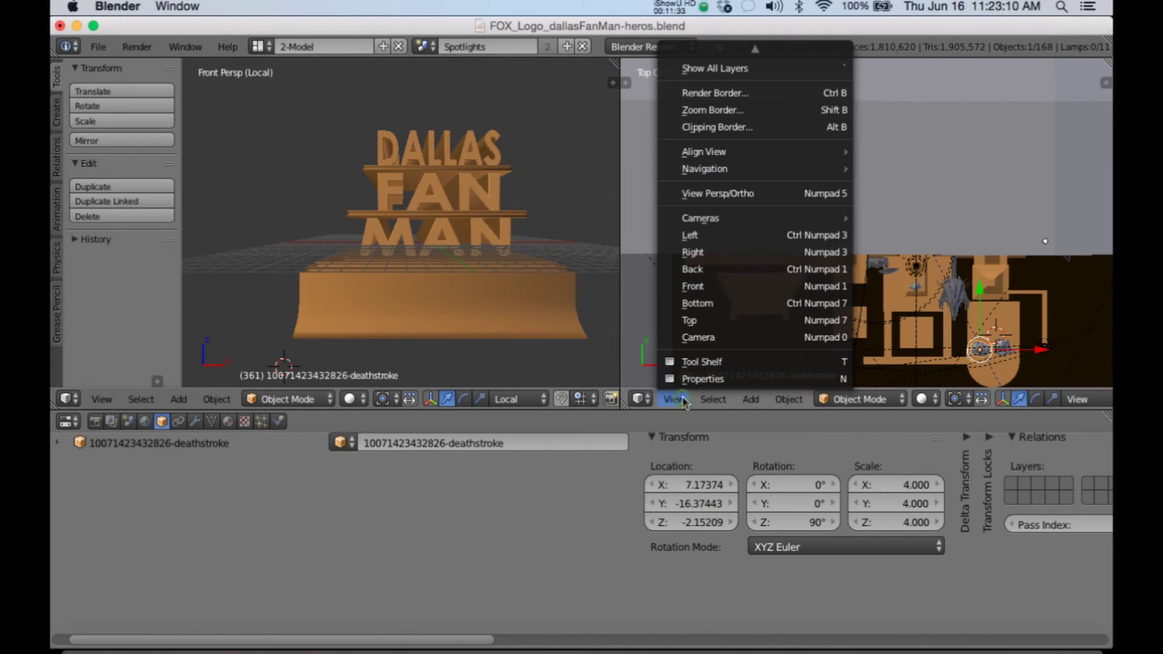
- From a front view, grab the deathstroke figure and move it to X 7.90019, Y -16.25645
left_click(718, 287)
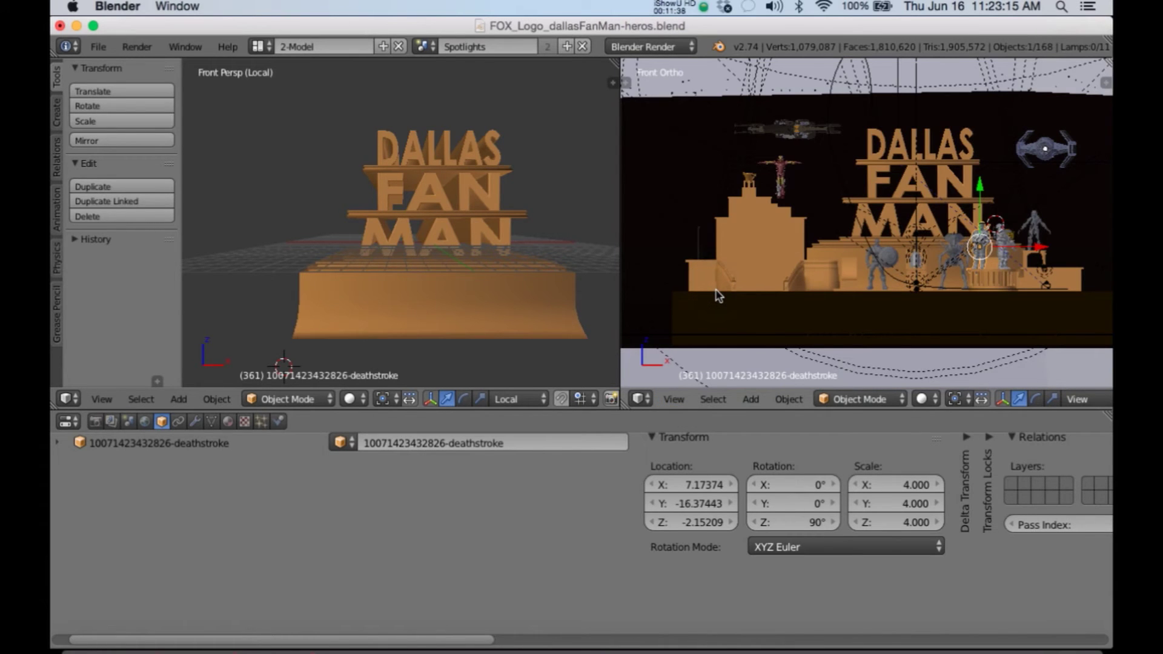
scroll(1001, 248, "up", 4)
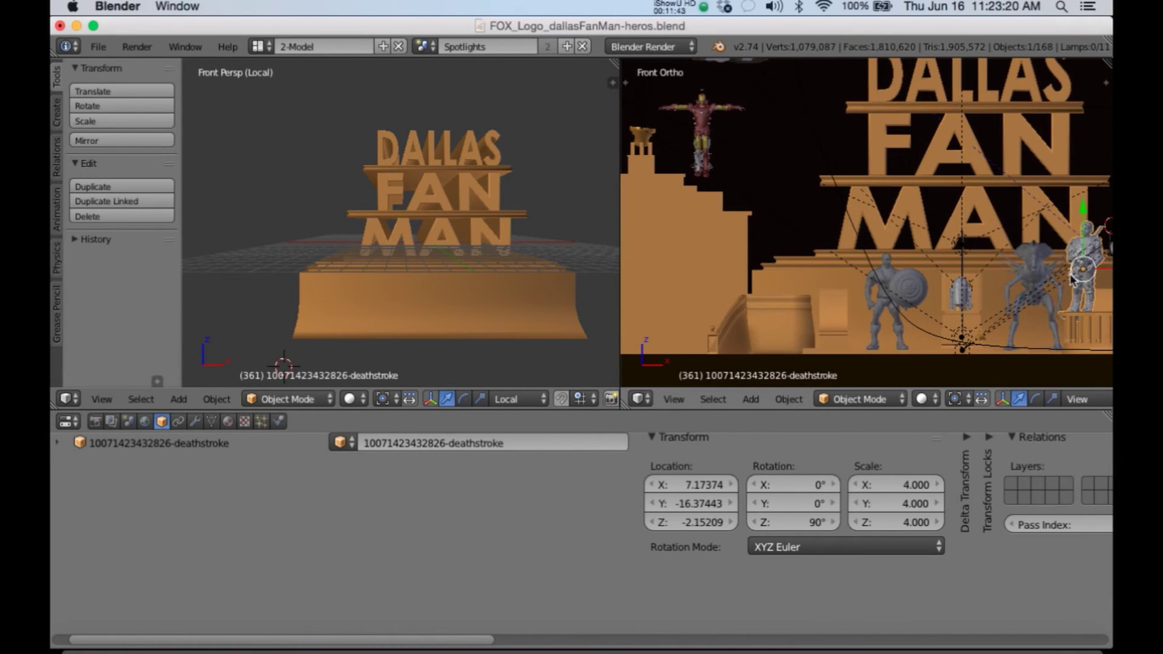
middle_click_drag(1076, 280, 1090, 280)
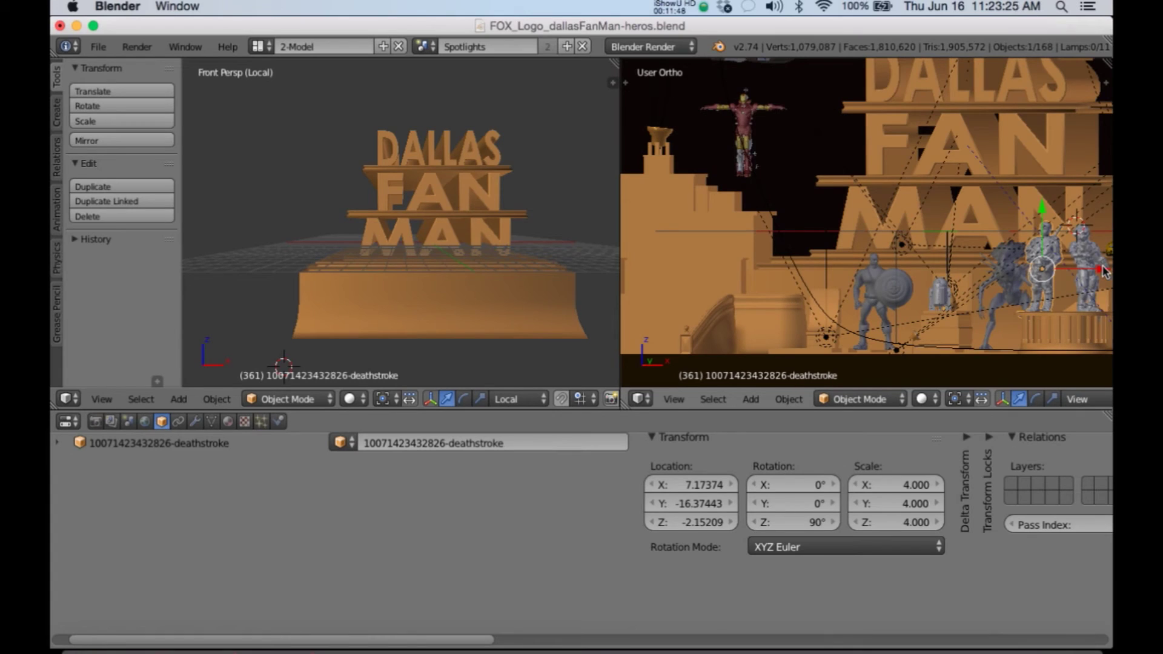
key("g")
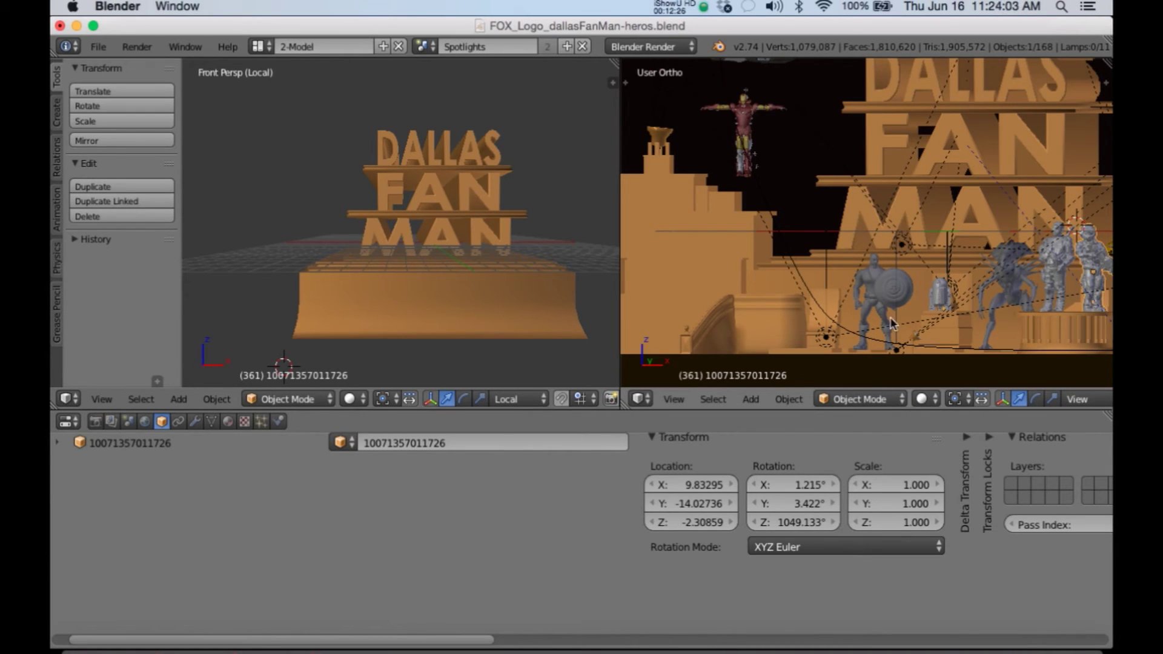
- Switch the right viewport's shading to Rendered to preview the lit stage
left_click(925, 402)
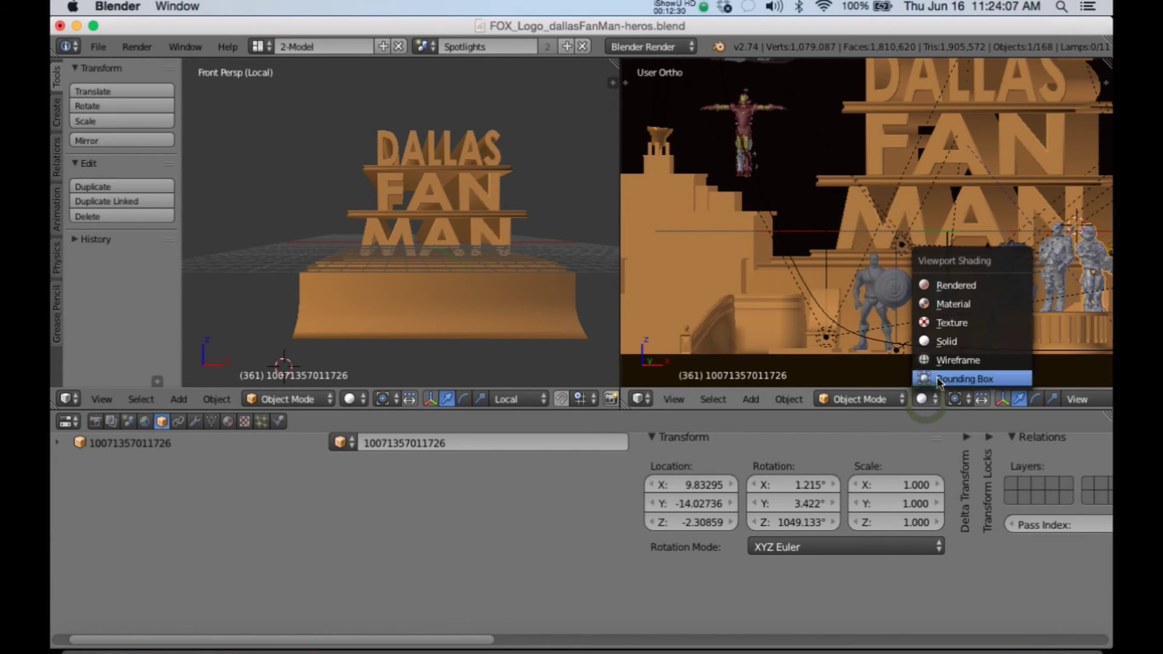
left_click(956, 285)
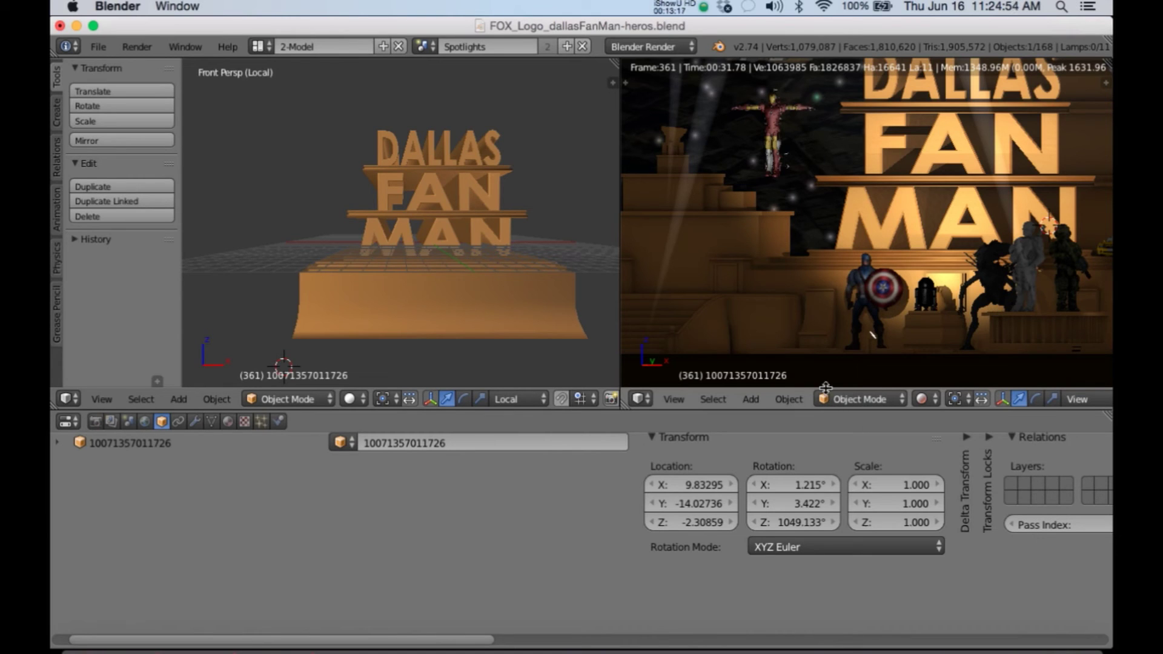
- Return to Solid shading, select the deathstroke figure and show its empty Material tab
left_click(923, 399)
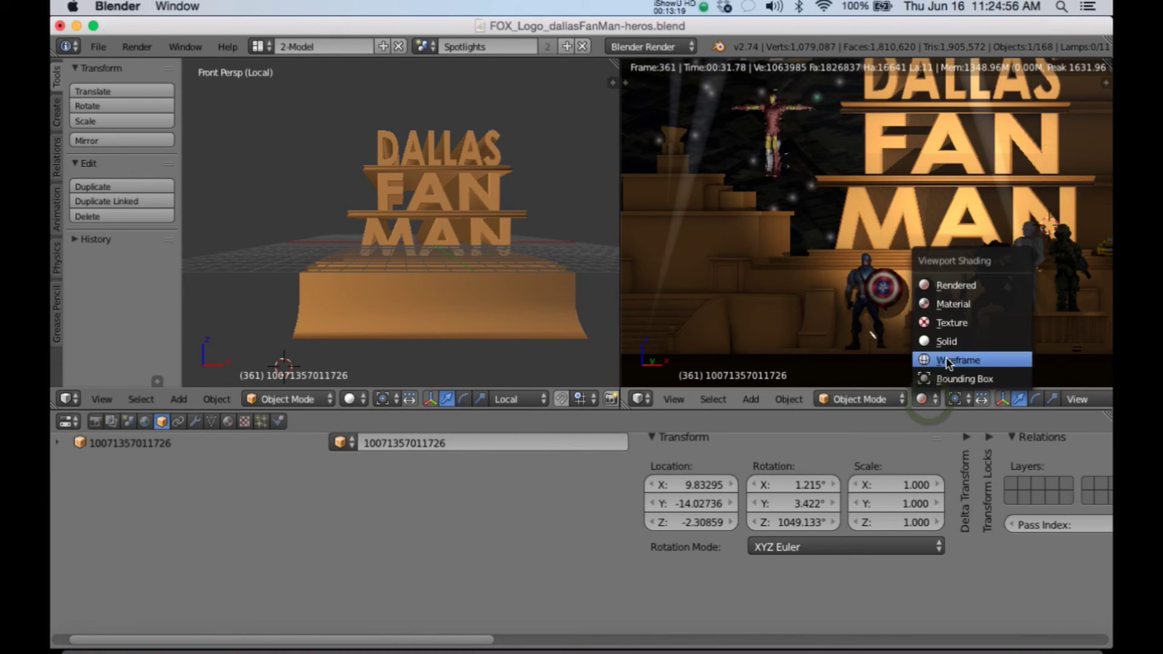
left_click(947, 341)
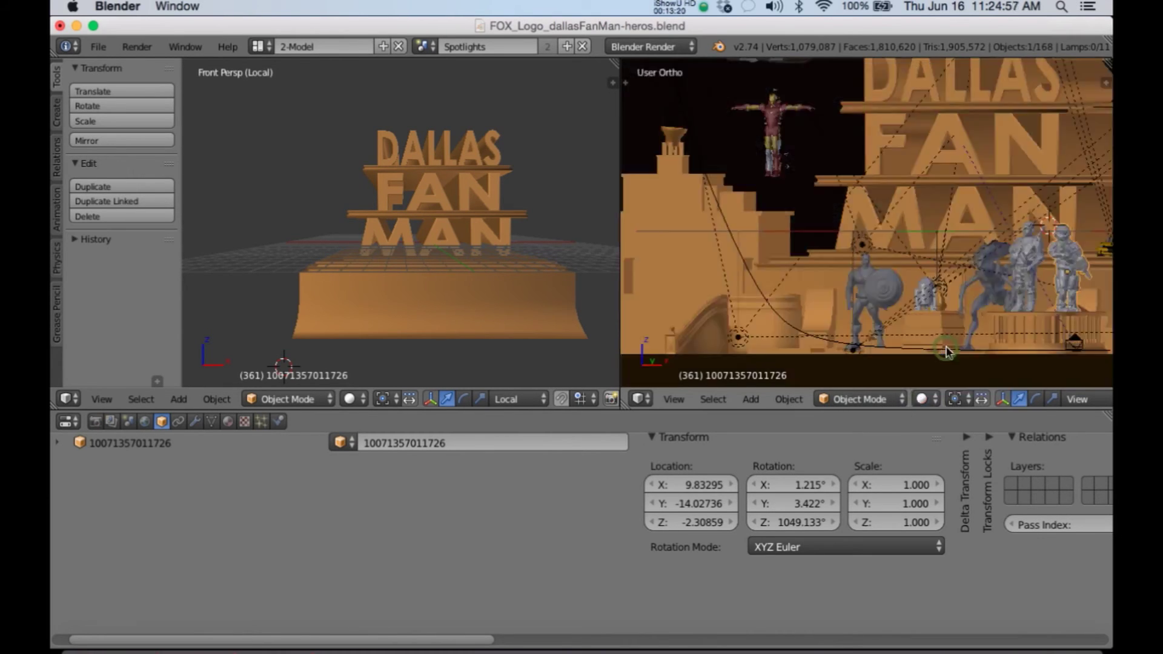
right_click(1022, 246)
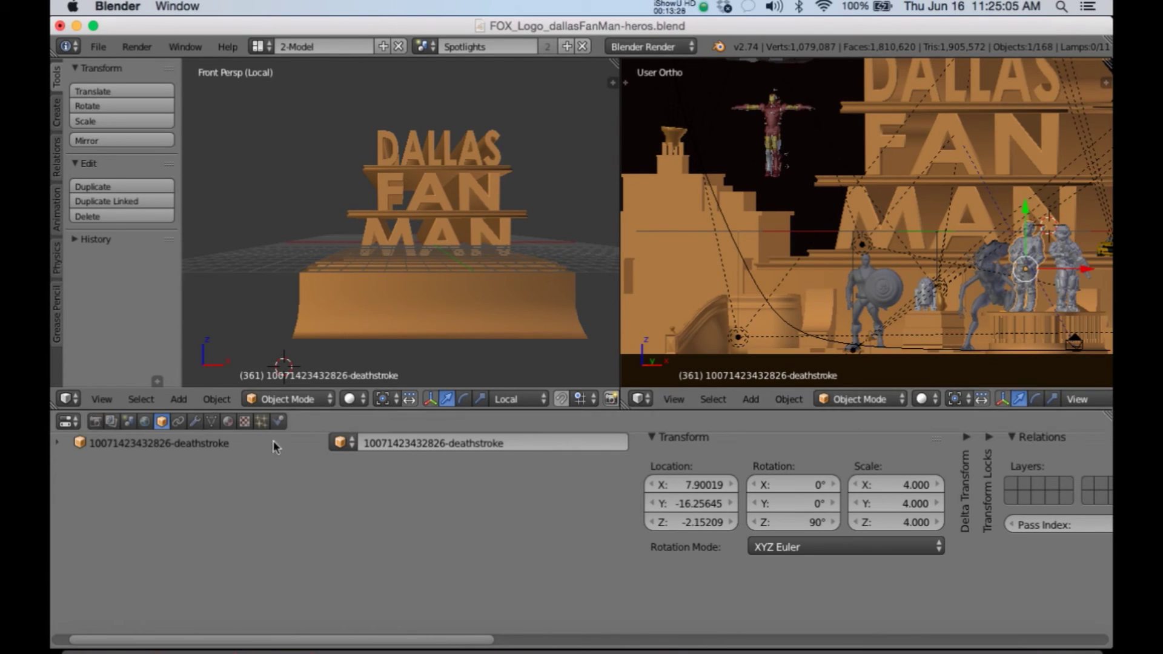
left_click(228, 422)
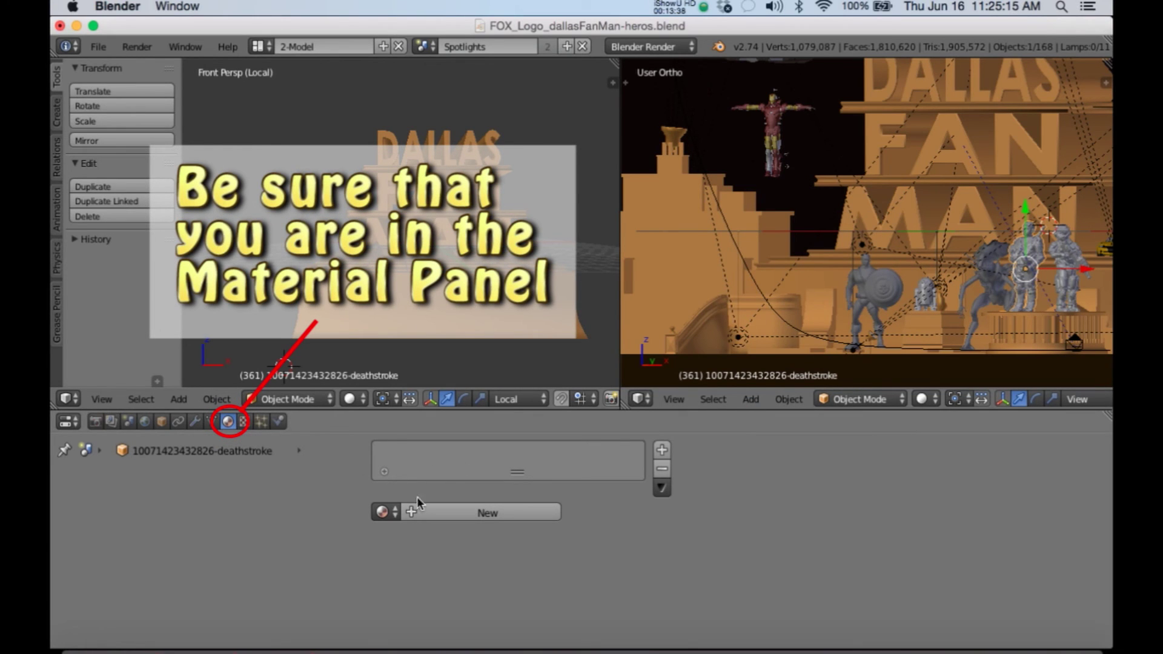
- Add new material Material.003 to the deathstroke figure and enable Vertex Color Paint
left_click(410, 514)
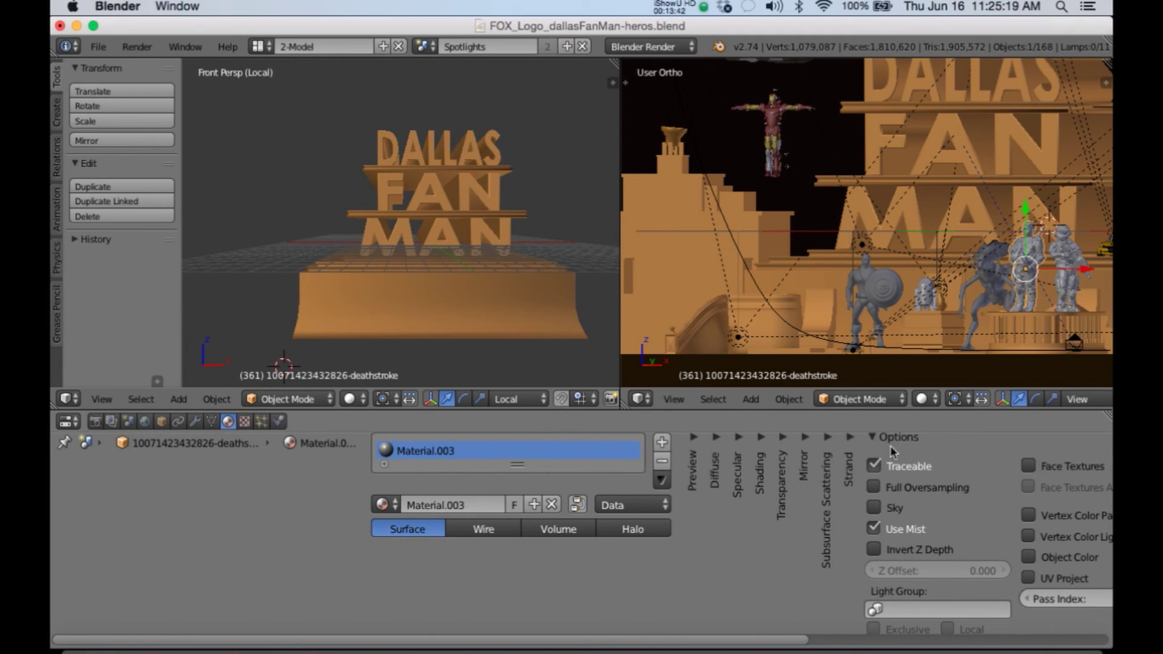
scroll(892, 438, "right", 4)
left_click(918, 515)
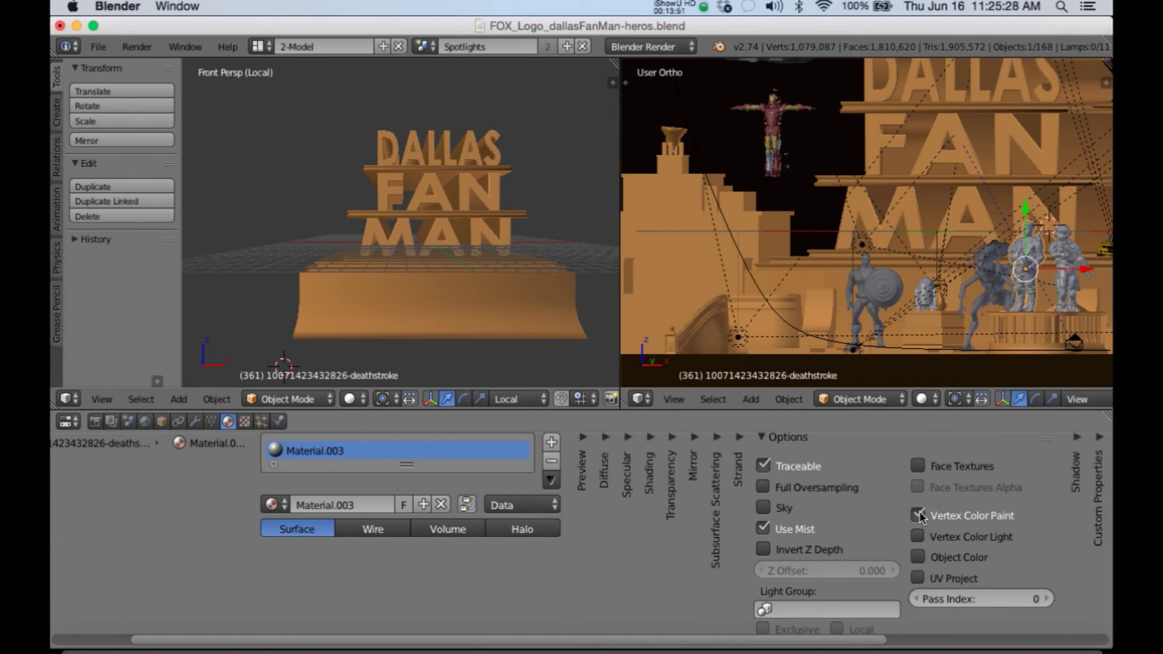
left_click(928, 400)
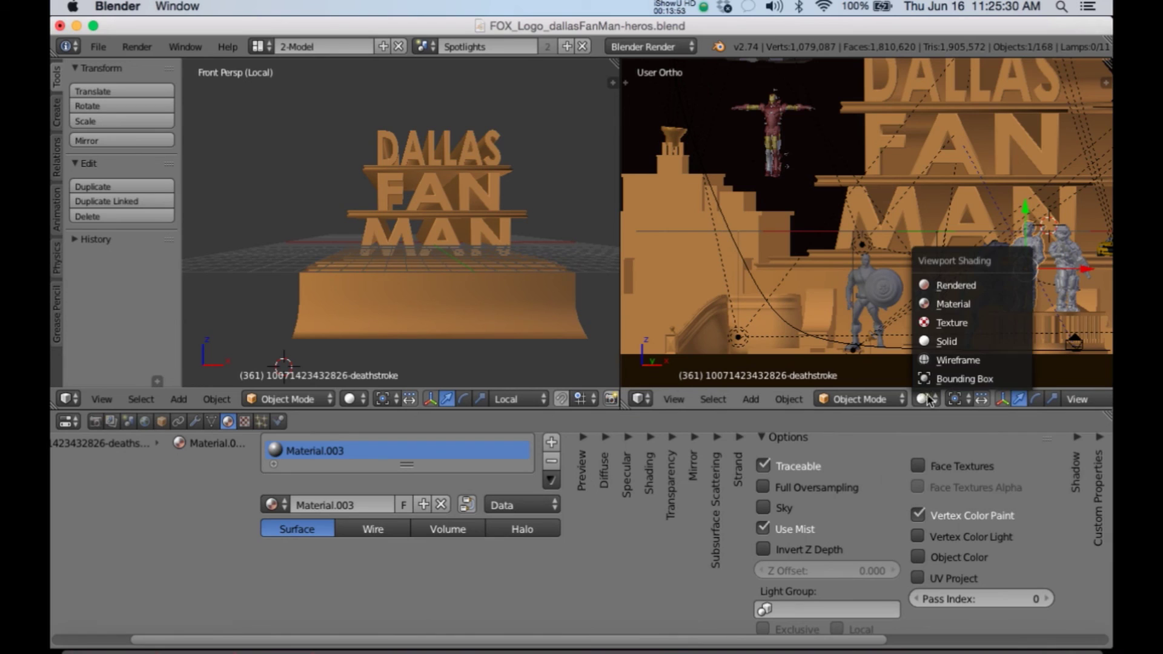
- Switch the right viewport to Rendered shading to preview the deathstroke scan's vertex colours
left_click(939, 287)
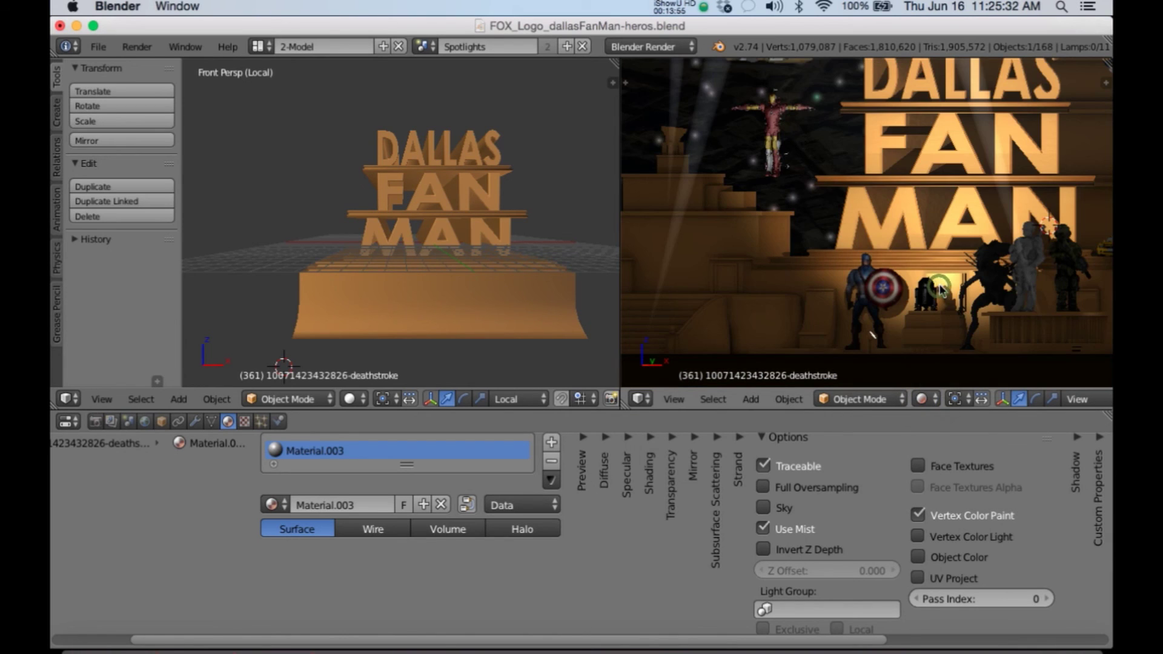